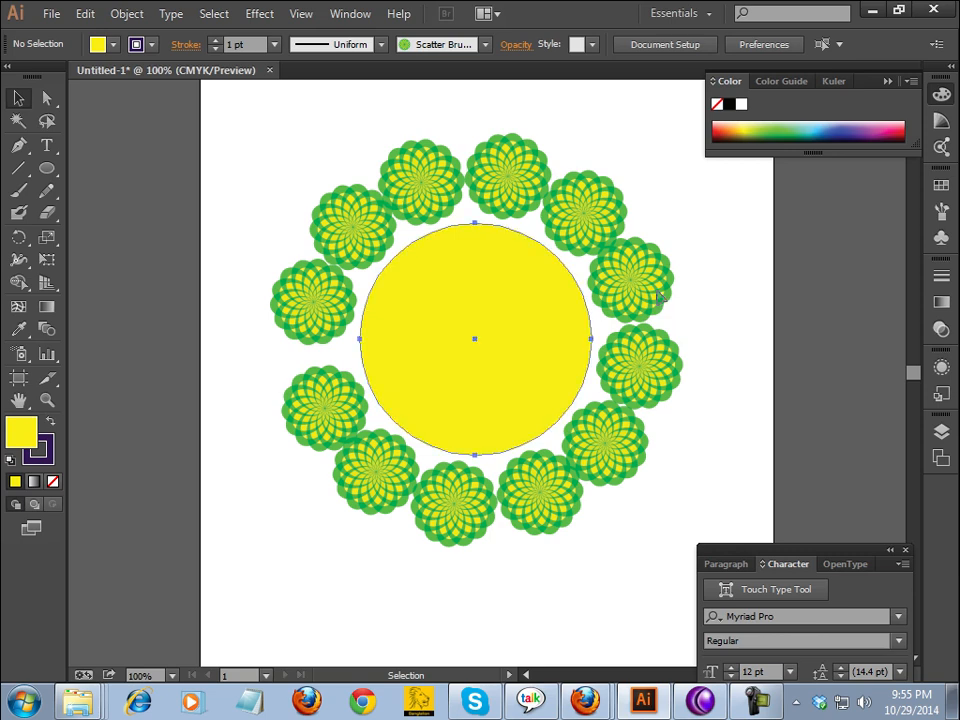
# - Delete the yellow circle and its ring of scatter-brush flowers from the artboard
pyautogui.click(490, 230)
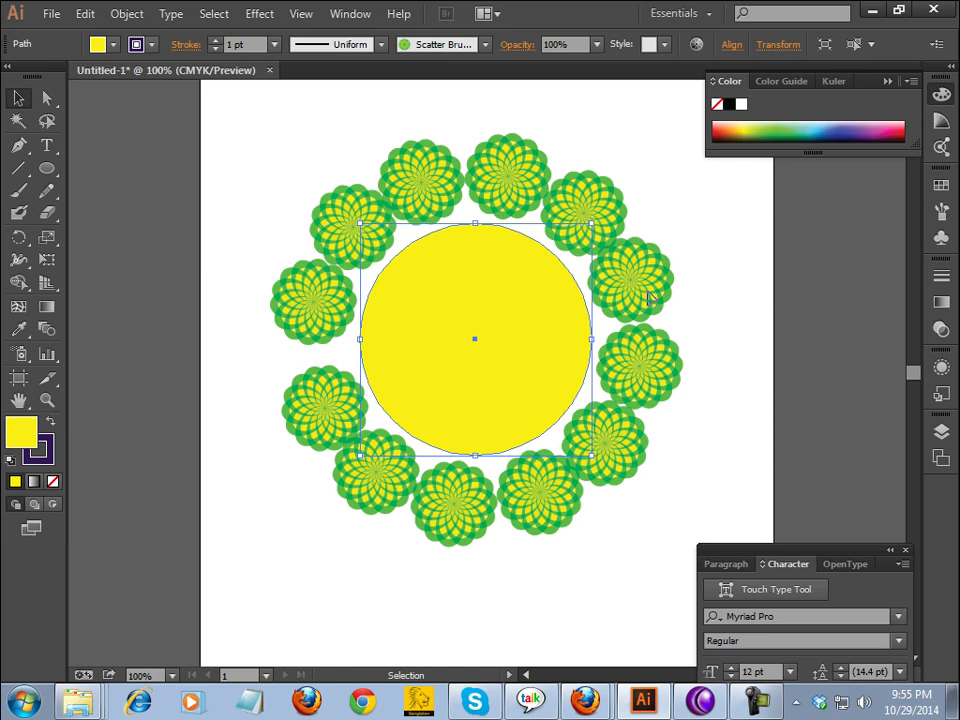
pyautogui.press('Delete')
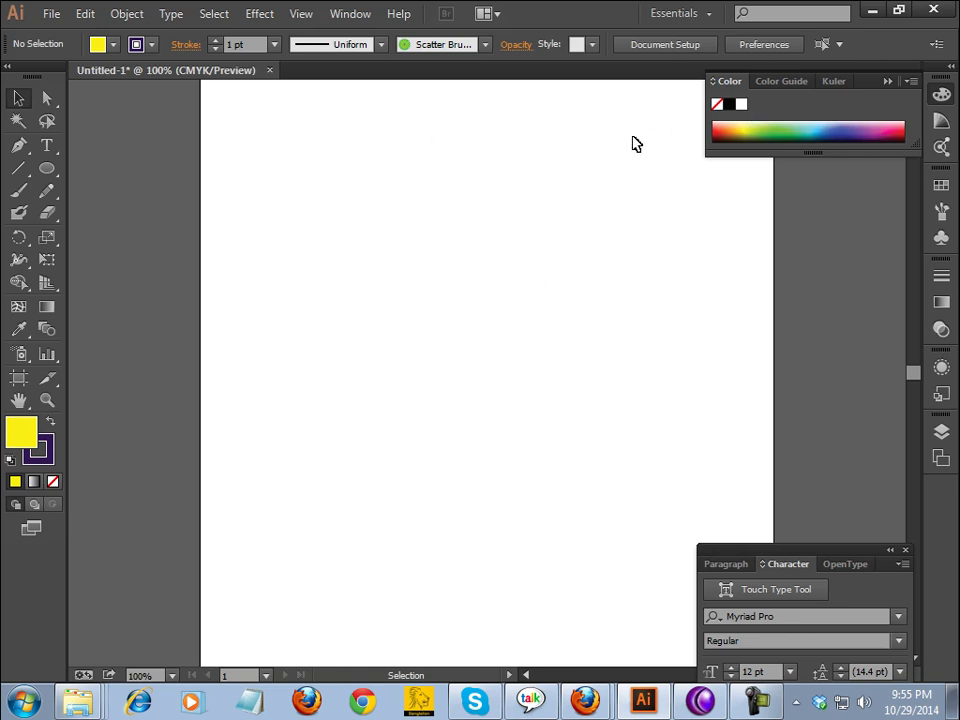
# - Draw an upright ellipse with a green fill and no stroke in the upper part of the artboard
pyautogui.click(48, 172)
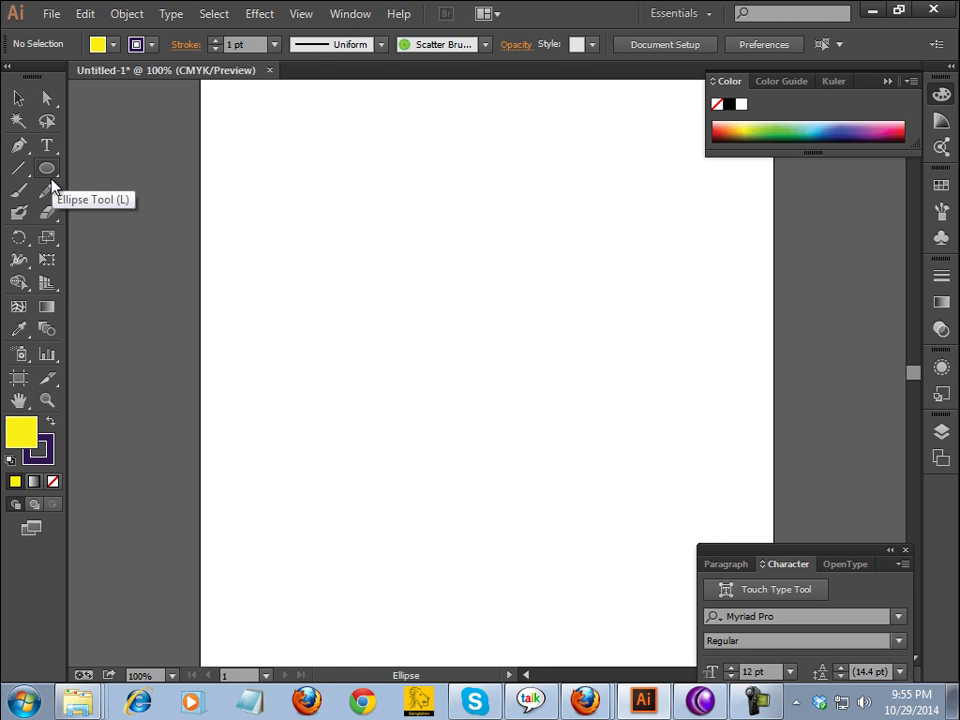
pyautogui.click(40, 449)
pyautogui.click(54, 482)
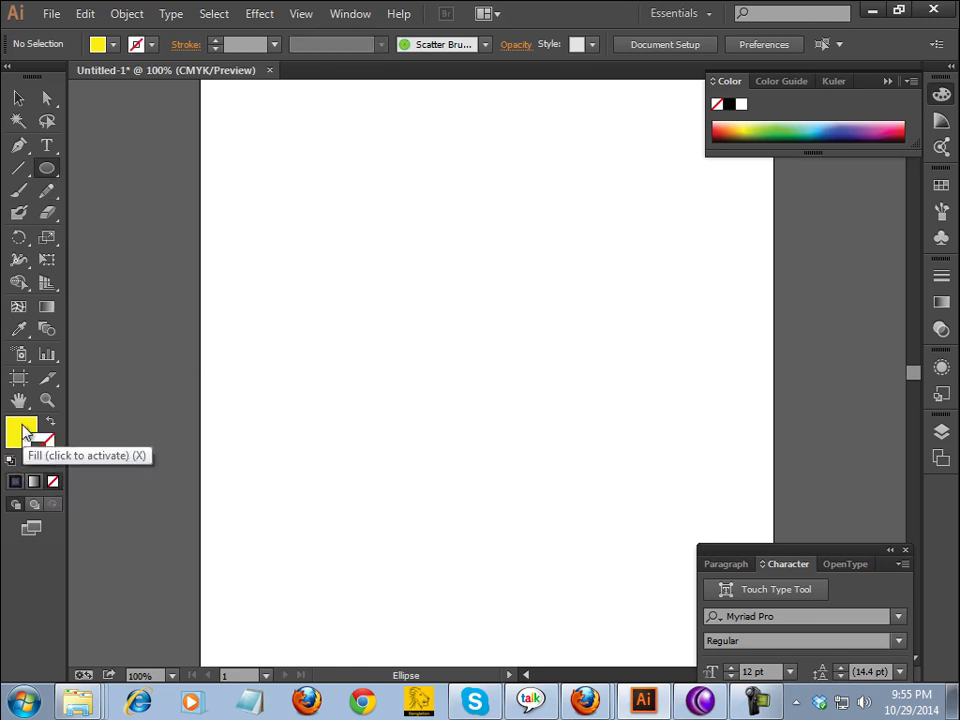
pyautogui.click(790, 123)
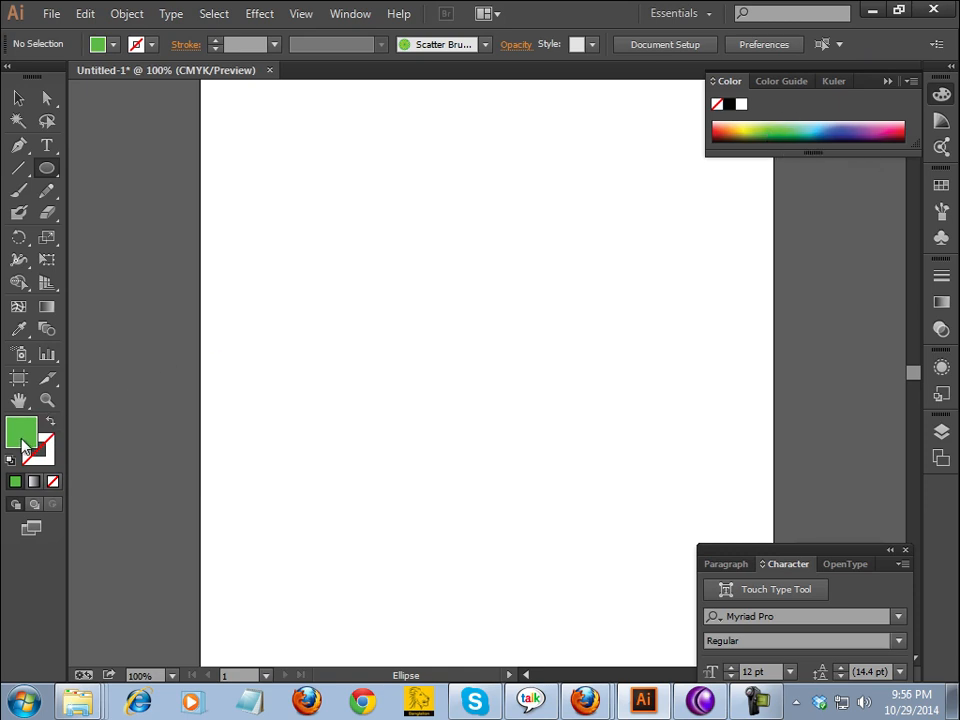
pyautogui.moveTo(379, 226); pyautogui.dragTo(438, 311)
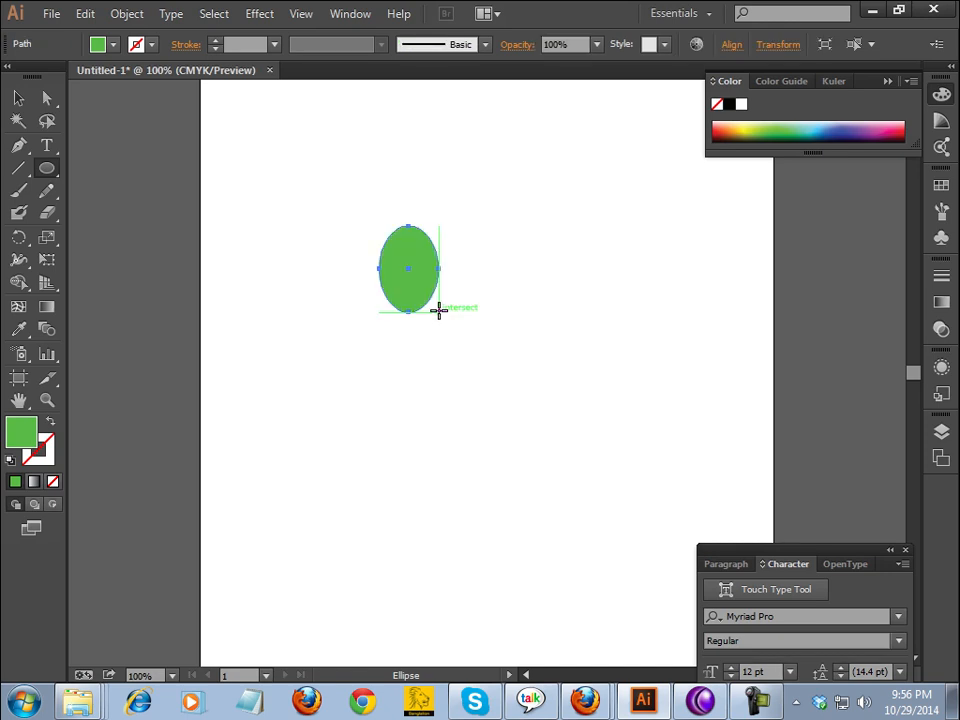
# - Duplicate the green ellipse slightly straight below itself and fill the copy with yellow
pyautogui.click(19, 98)
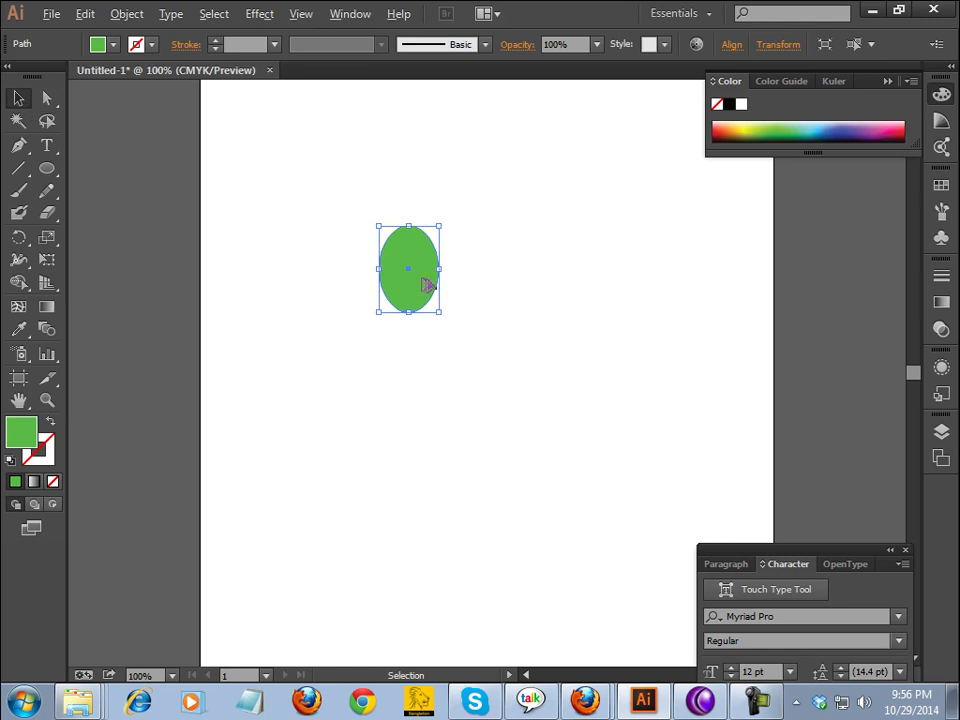
pyautogui.moveTo(427, 285); pyautogui.dragTo(432, 313)
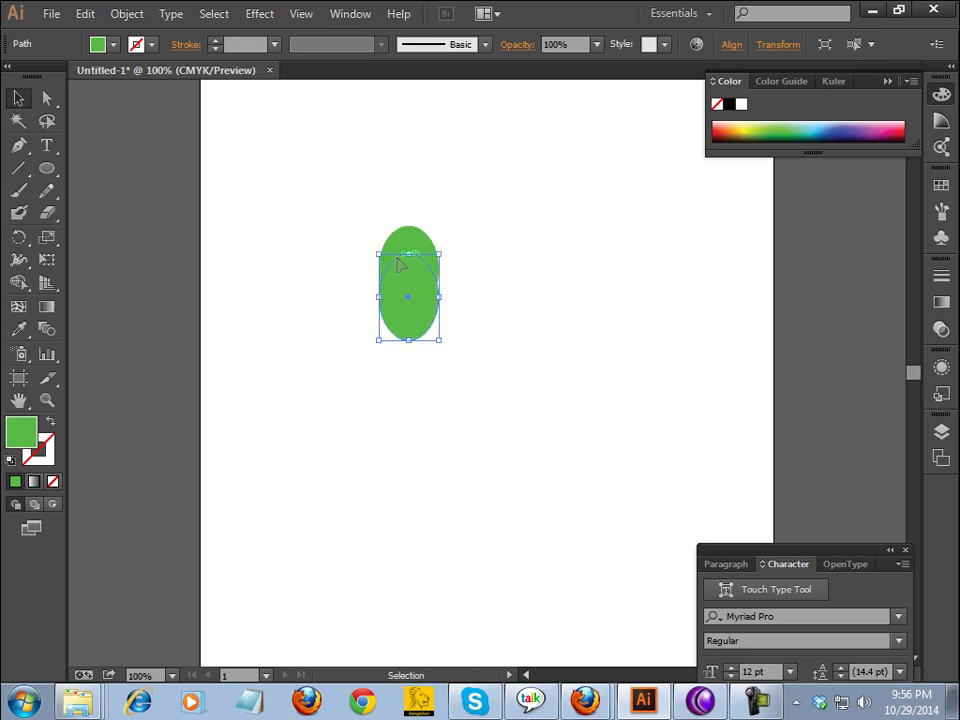
pyautogui.click(753, 120)
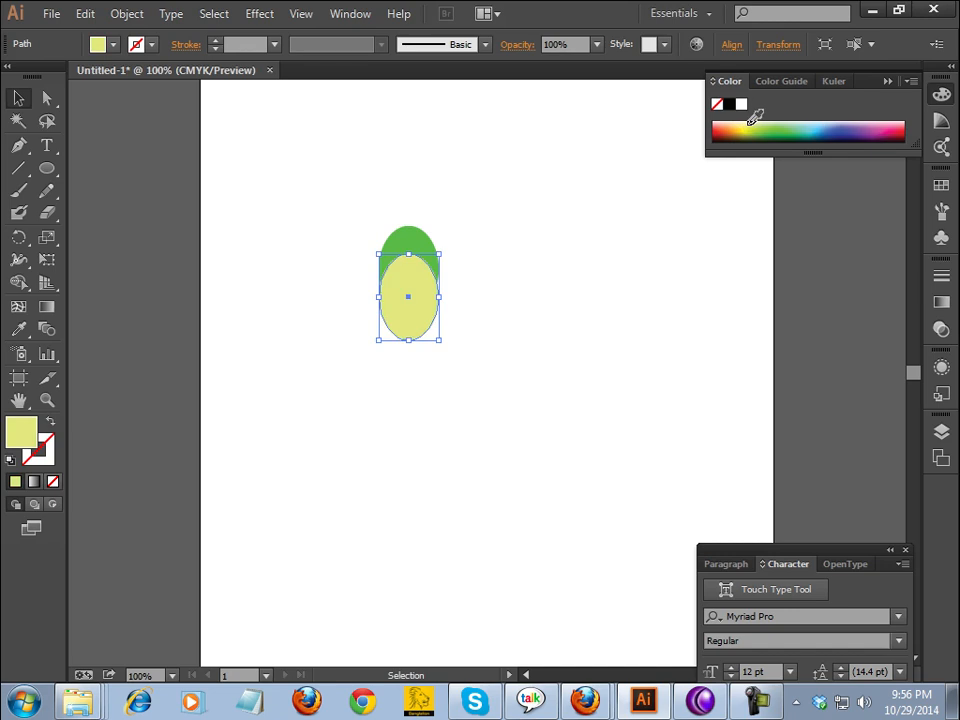
pyautogui.click(746, 120)
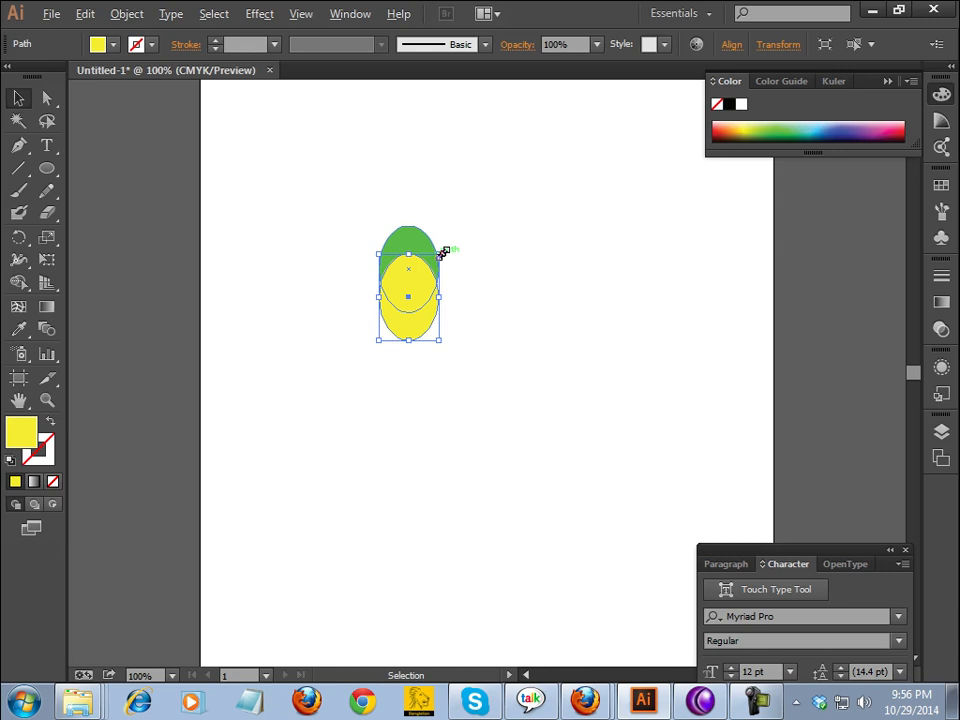
# - Scale the yellow ellipse down proportionally and place it inside the green one so their bottom points meet
pyautogui.moveTo(441, 253); pyautogui.dragTo(440, 261)
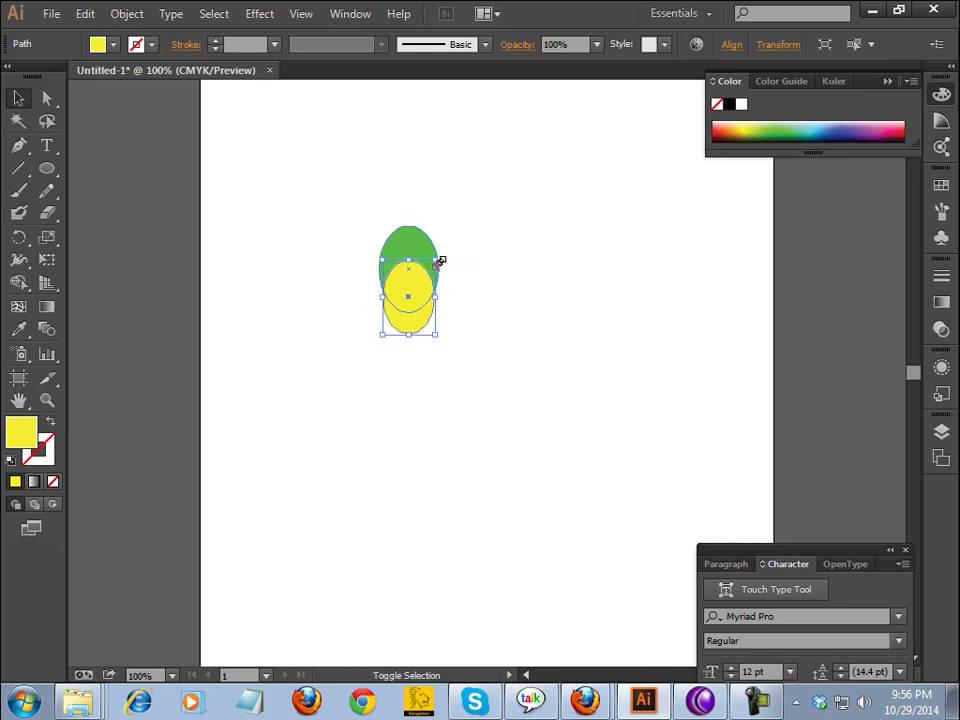
pyautogui.moveTo(443, 259)
pyautogui.mouseDown()
pyautogui.moveTo(419, 275)
pyautogui.moveTo(429, 272)
pyautogui.mouseUp()
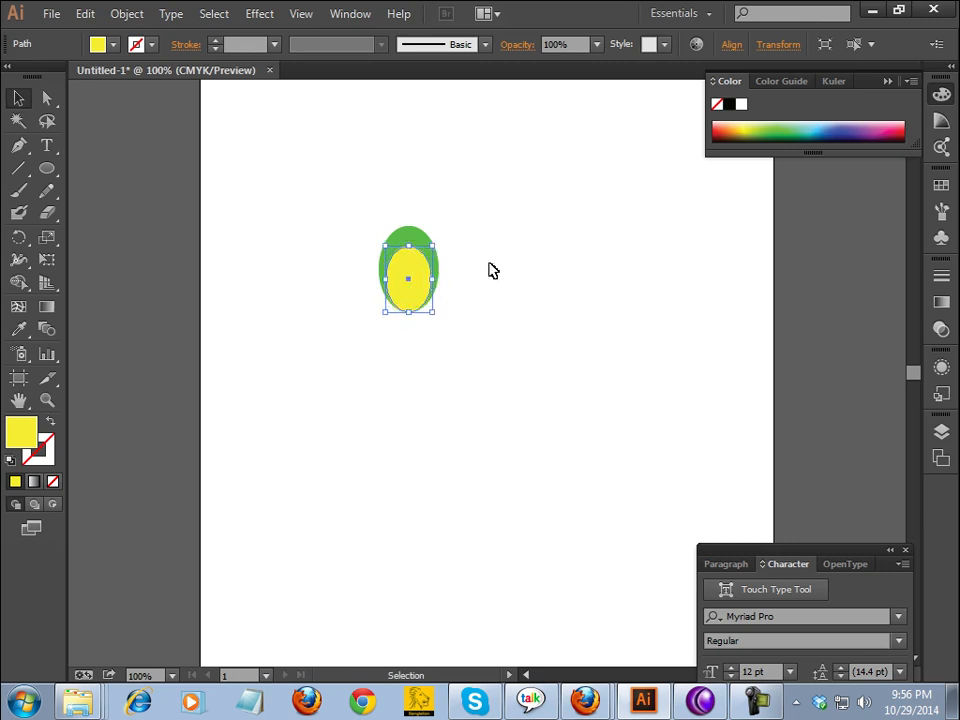
pyautogui.click(537, 264)
# - Group the green and yellow ellipses into one petal
pyautogui.moveTo(369, 212); pyautogui.dragTo(463, 310)
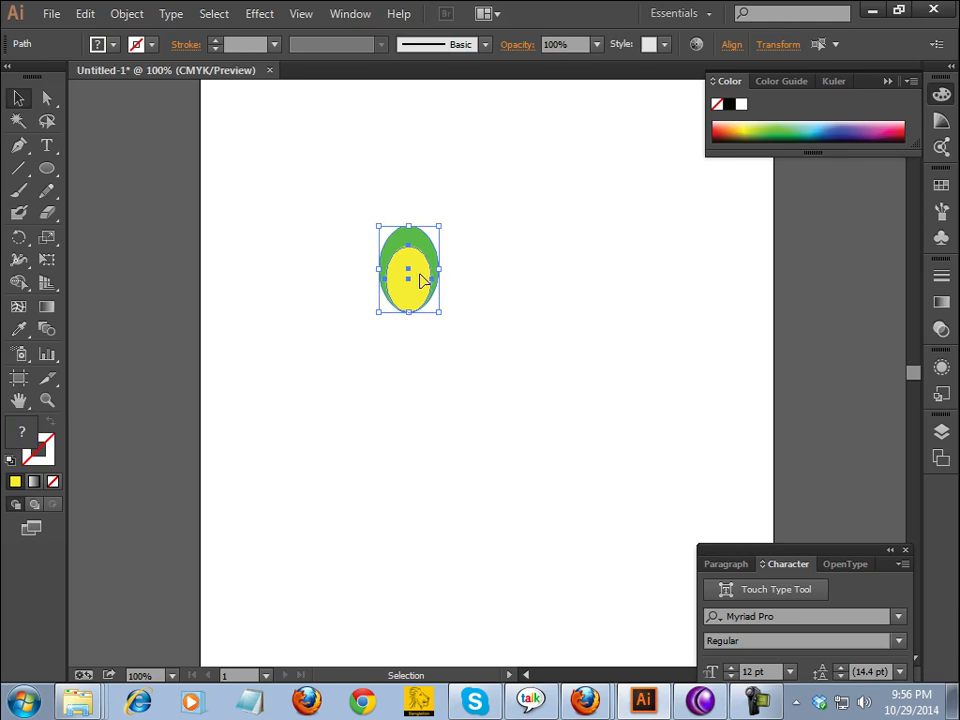
pyautogui.rightClick(421, 281)
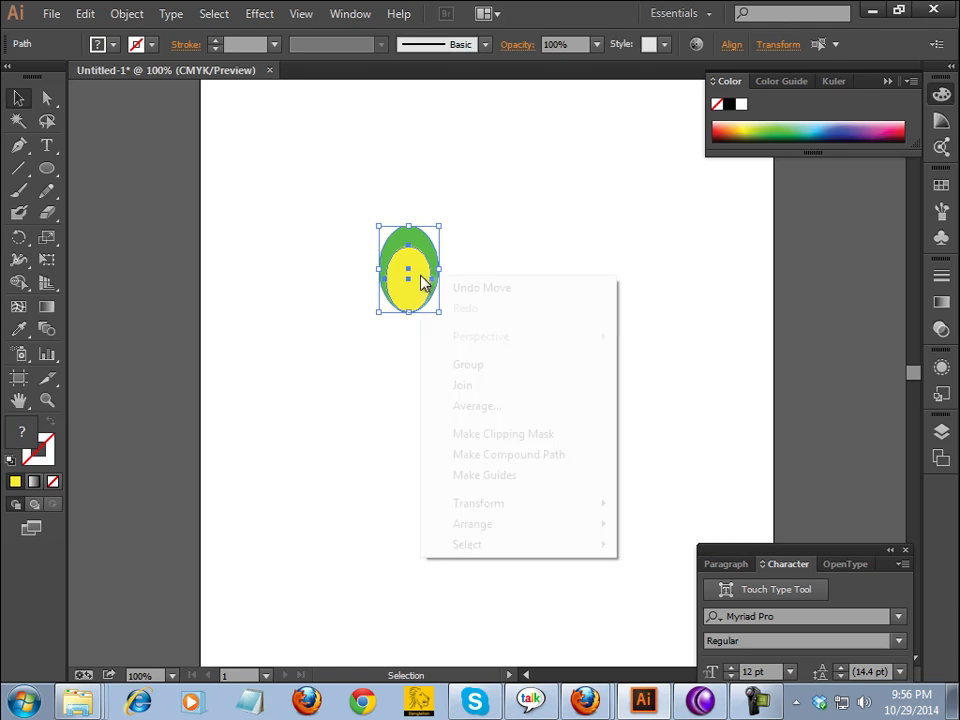
pyautogui.click(476, 367)
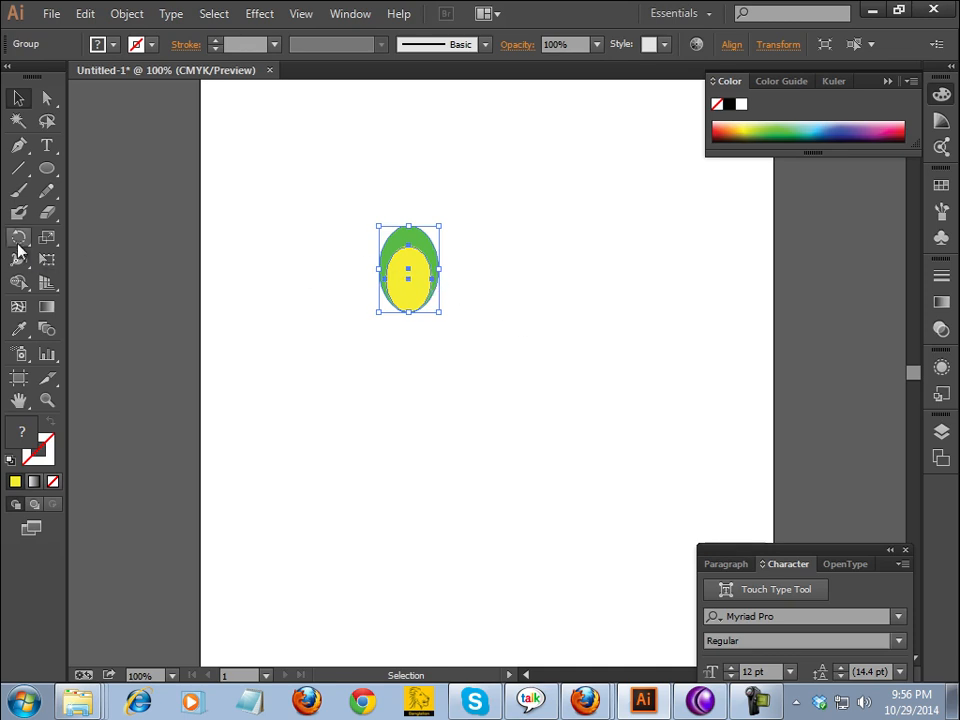
# - Rotate a copy of the petal clockwise by about 28° around its bottom anchor point
pyautogui.click(19, 240)
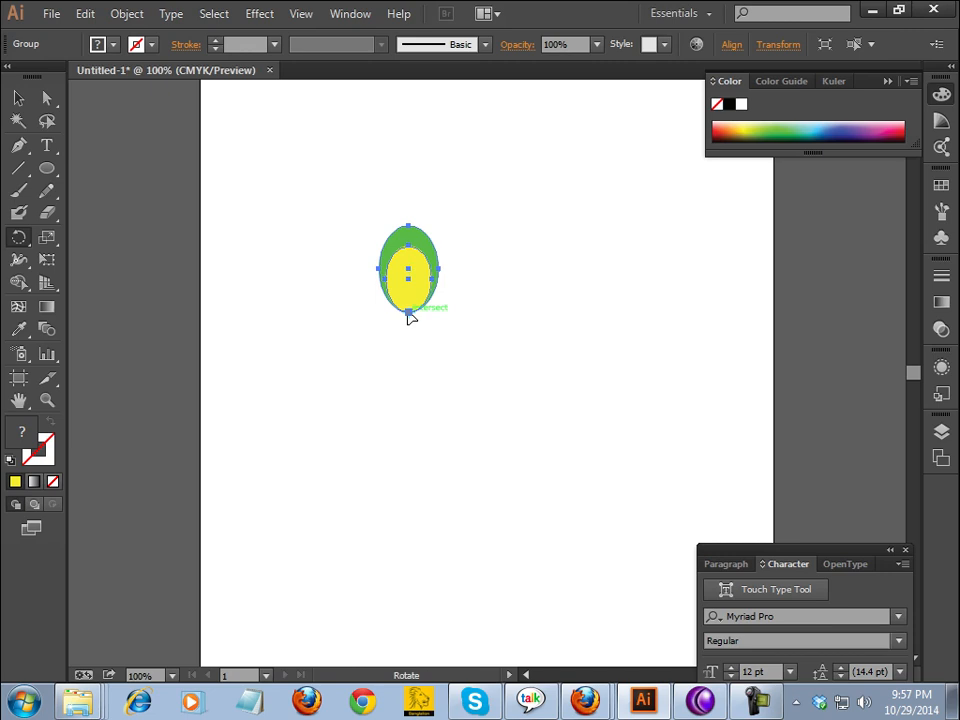
pyautogui.click(408, 313)
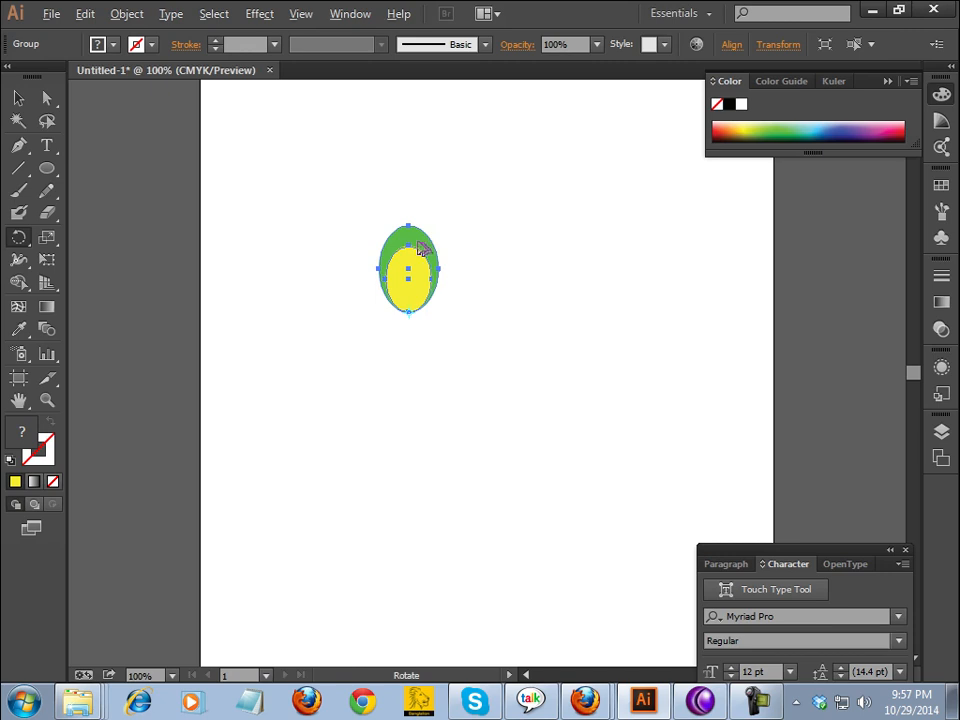
pyautogui.moveTo(421, 250); pyautogui.dragTo(446, 261)
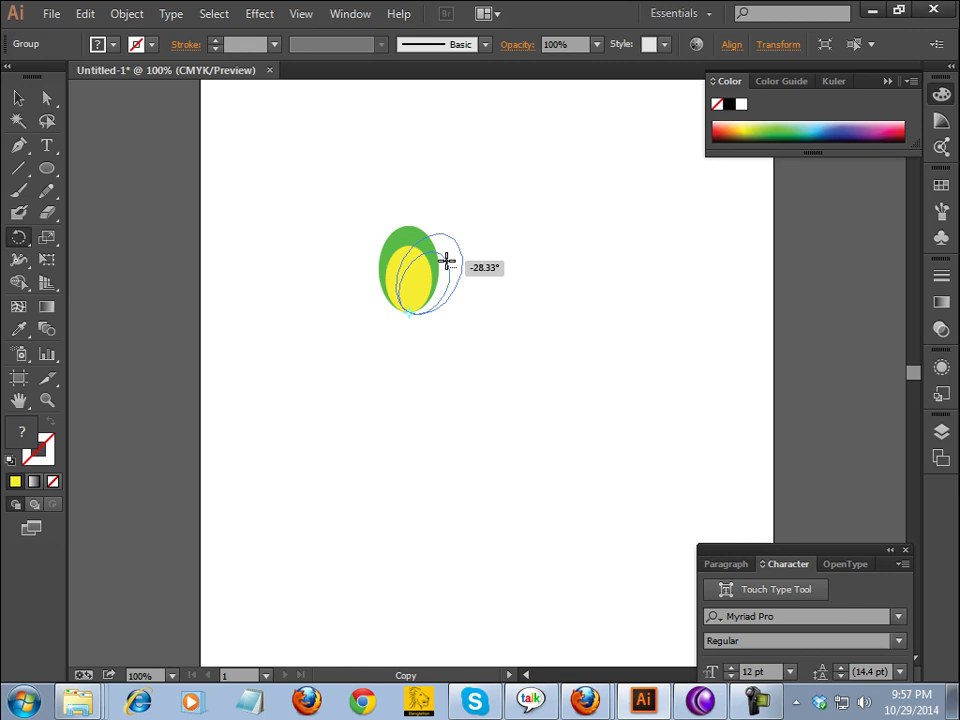
pyautogui.moveTo(446, 261); pyautogui.dragTo(446, 261)
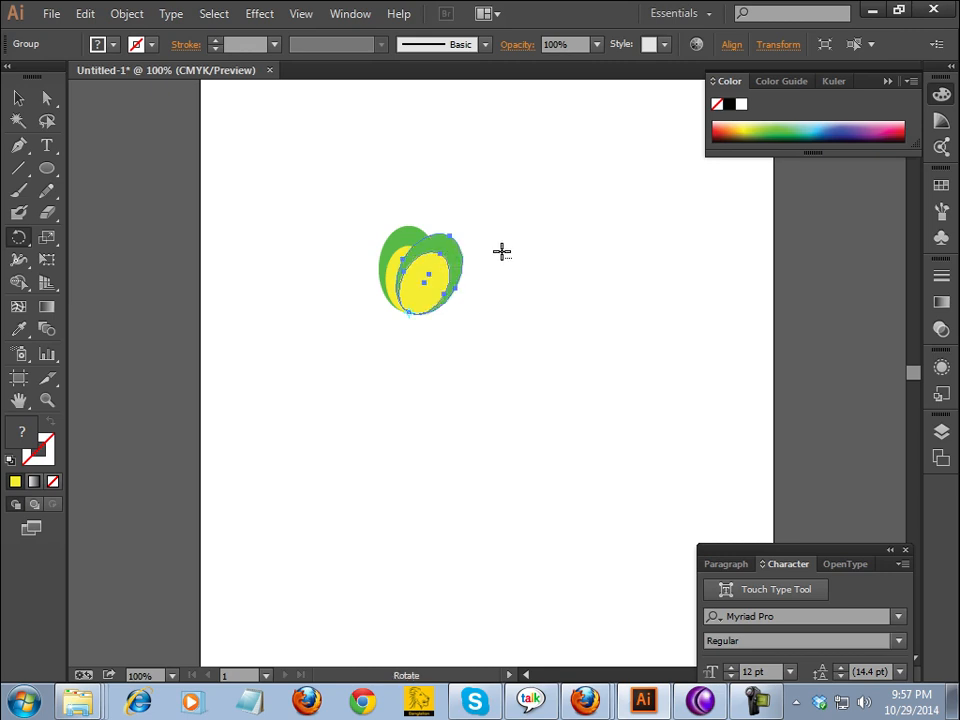
# - Repeat the rotated copy around the centre point until the petals form a full circle, and deselect the artwork
pyautogui.press('ctrl')
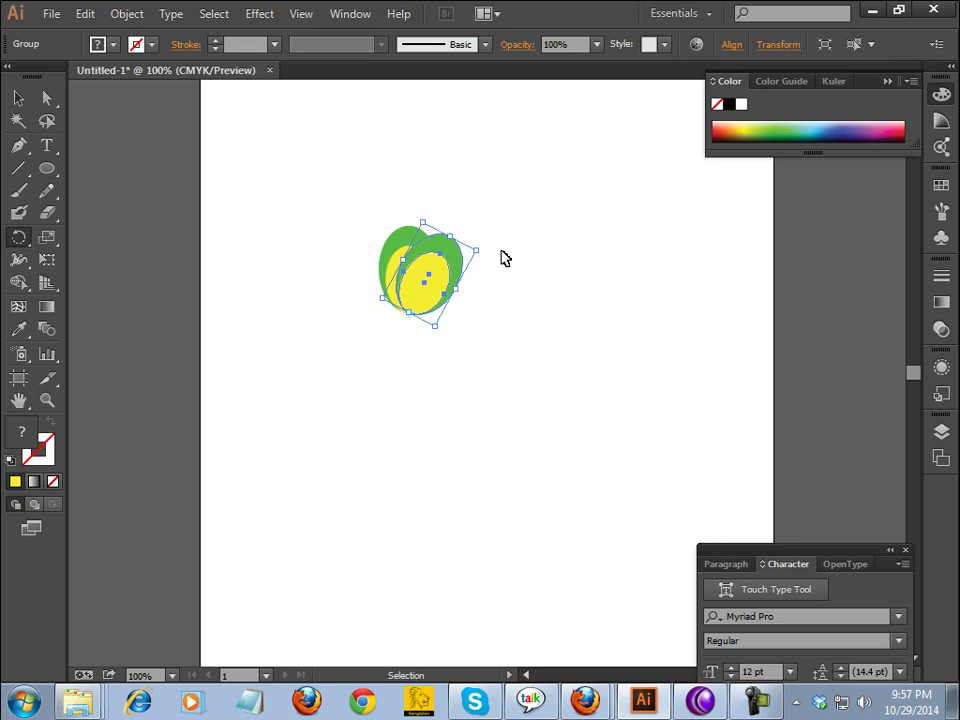
pyautogui.hotkey('ctrl', 'd')
pyautogui.hotkey('ctrl', 'd')
pyautogui.hotkey('ctrl', 'd')
pyautogui.hotkey('ctrl', 'd')
pyautogui.hotkey('ctrl', 'd')
pyautogui.hotkey('ctrl', 'd')
pyautogui.hotkey('ctrl', 'd')
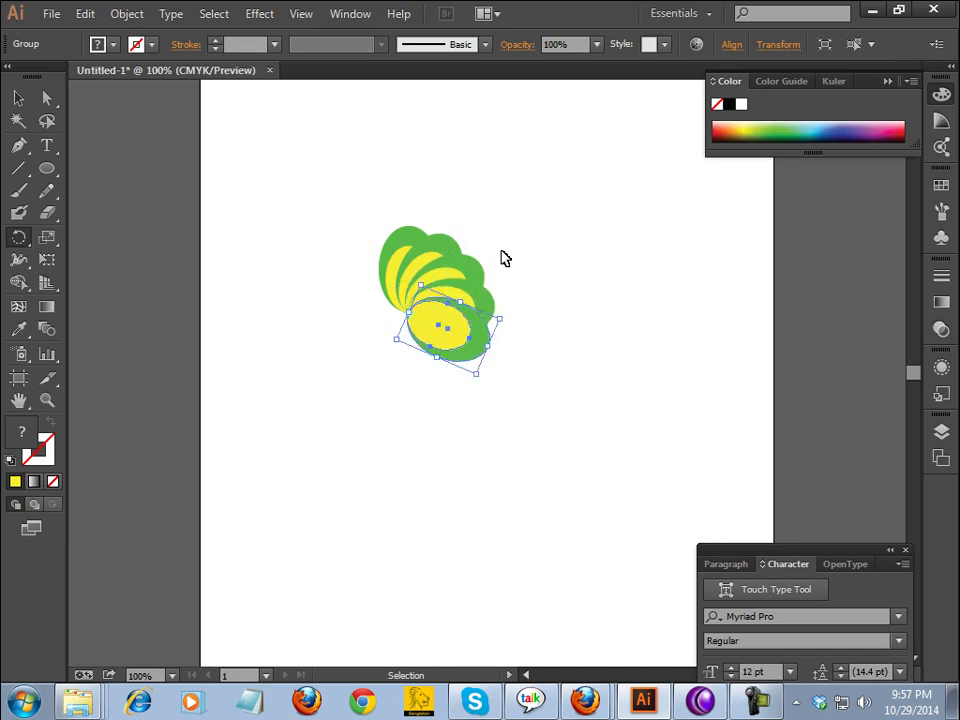
pyautogui.hotkey('ctrl', 'd')
pyautogui.hotkey('ctrl', 'd')
pyautogui.hotkey('ctrl', 'd')
pyautogui.hotkey('ctrl', 'd')
pyautogui.hotkey('ctrl', 'd')
pyautogui.hotkey('ctrl', 'd')
pyautogui.hotkey('ctrl', 'd')
pyautogui.hotkey('ctrl', 'd')
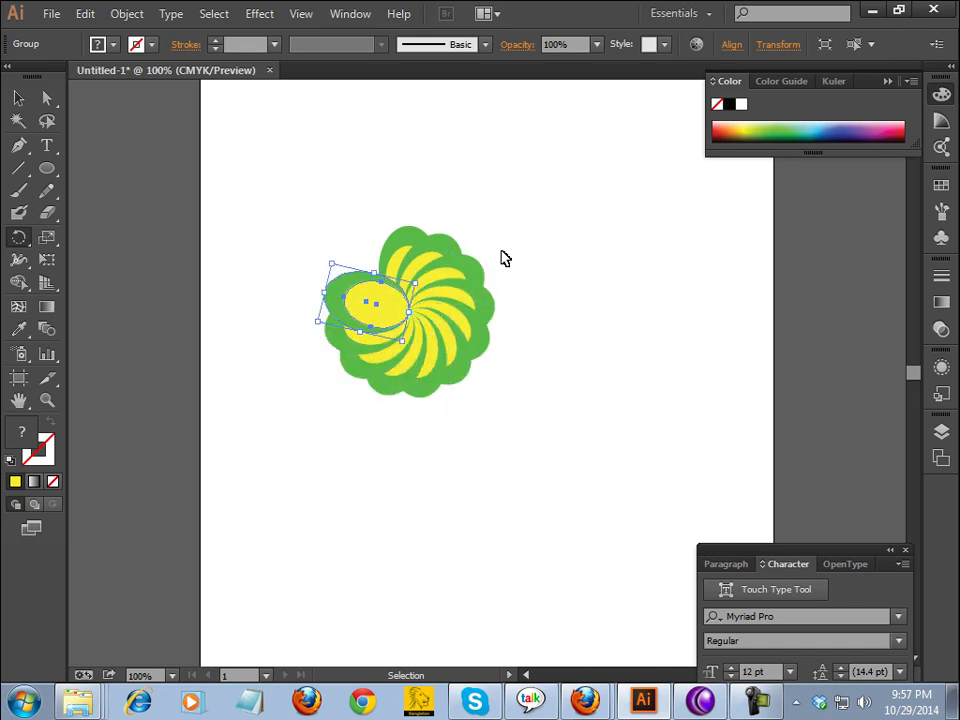
pyautogui.hotkey('ctrl', 'd')
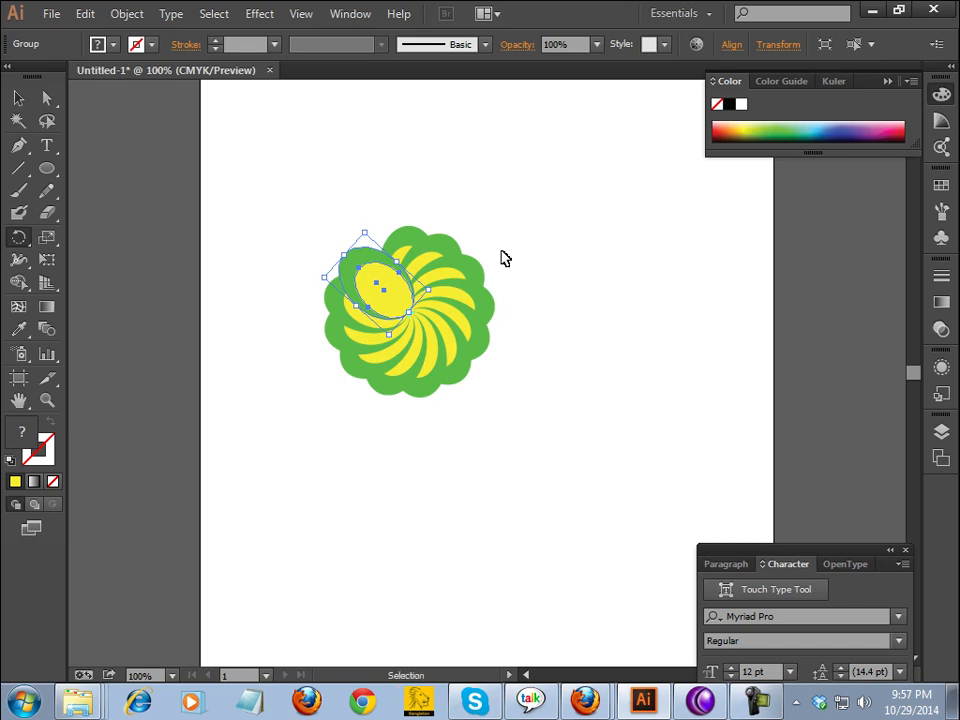
pyautogui.hotkey('ctrl', 'd')
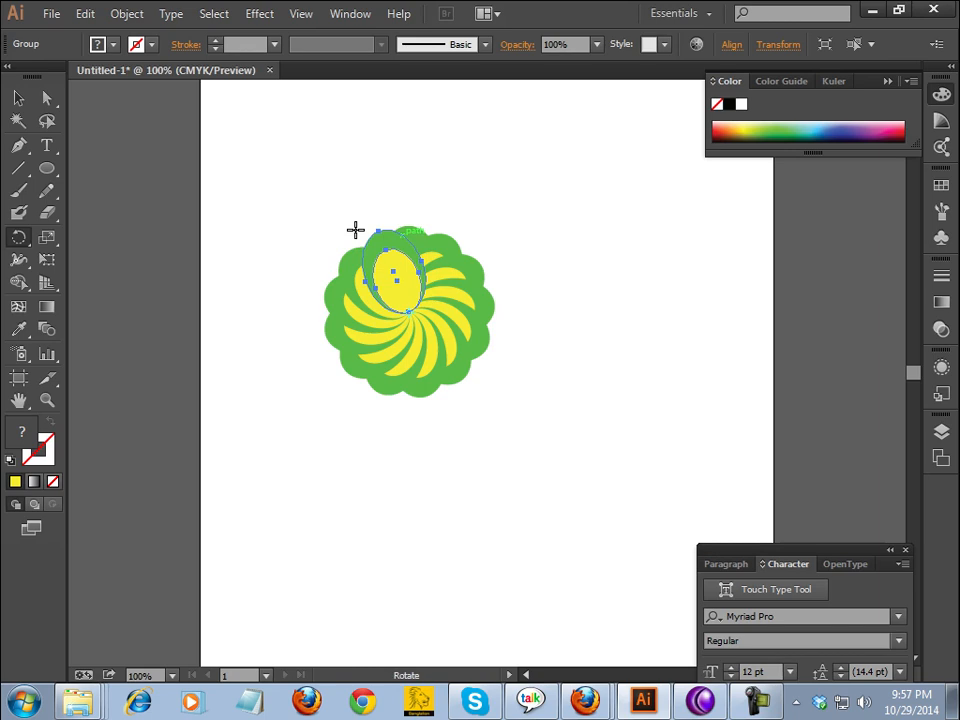
pyautogui.click(22, 97)
pyautogui.click(555, 199)
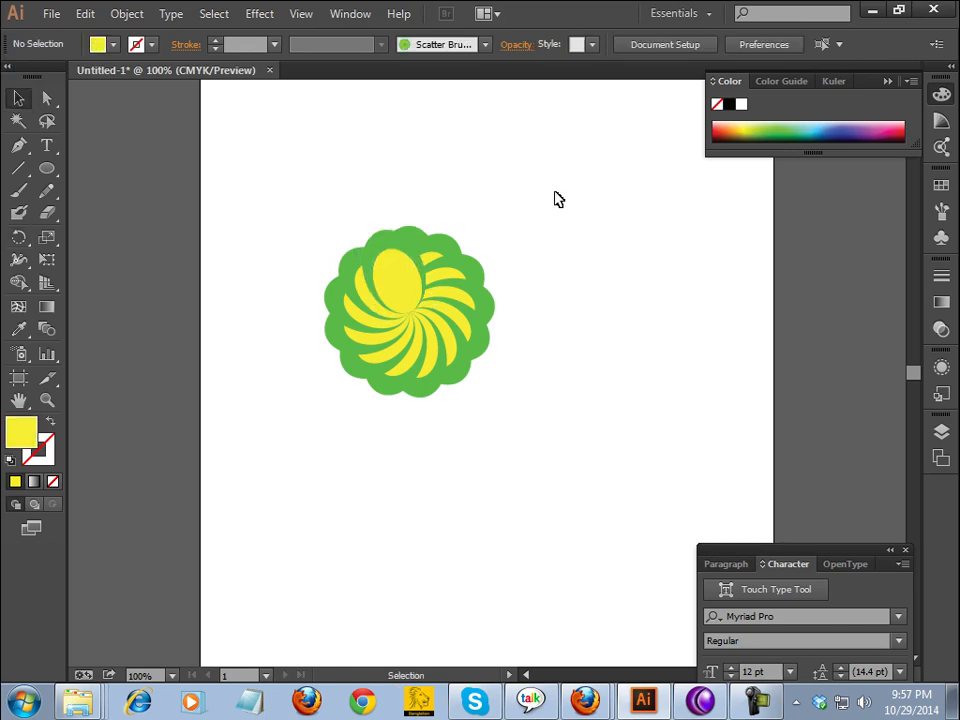
pyautogui.hotkey('ctrl', 'z')
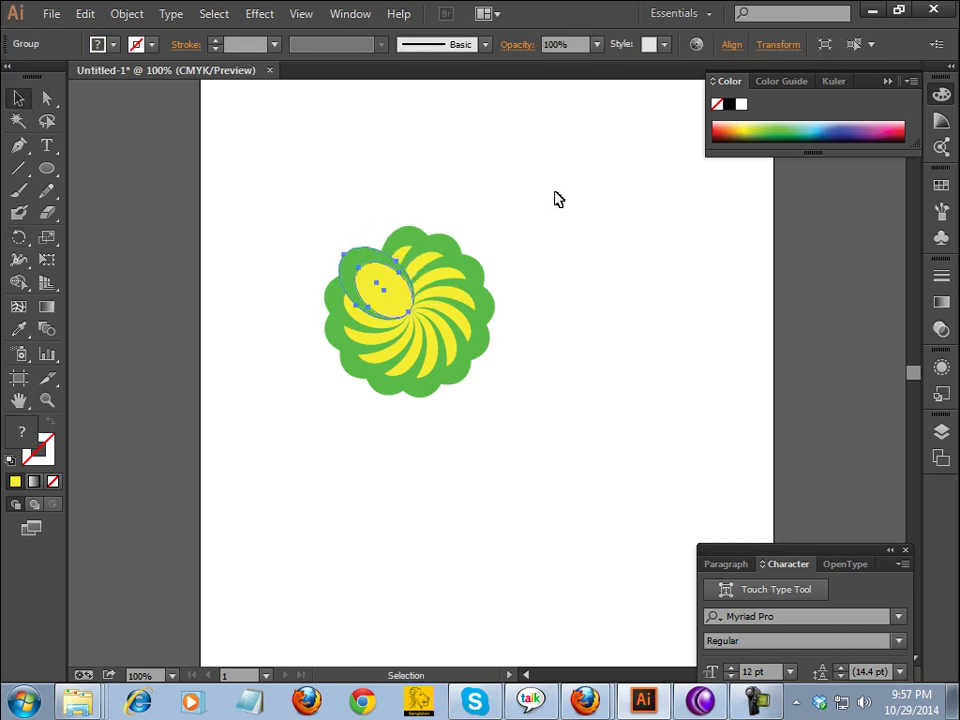
pyautogui.hotkey('ctrl', 'z')
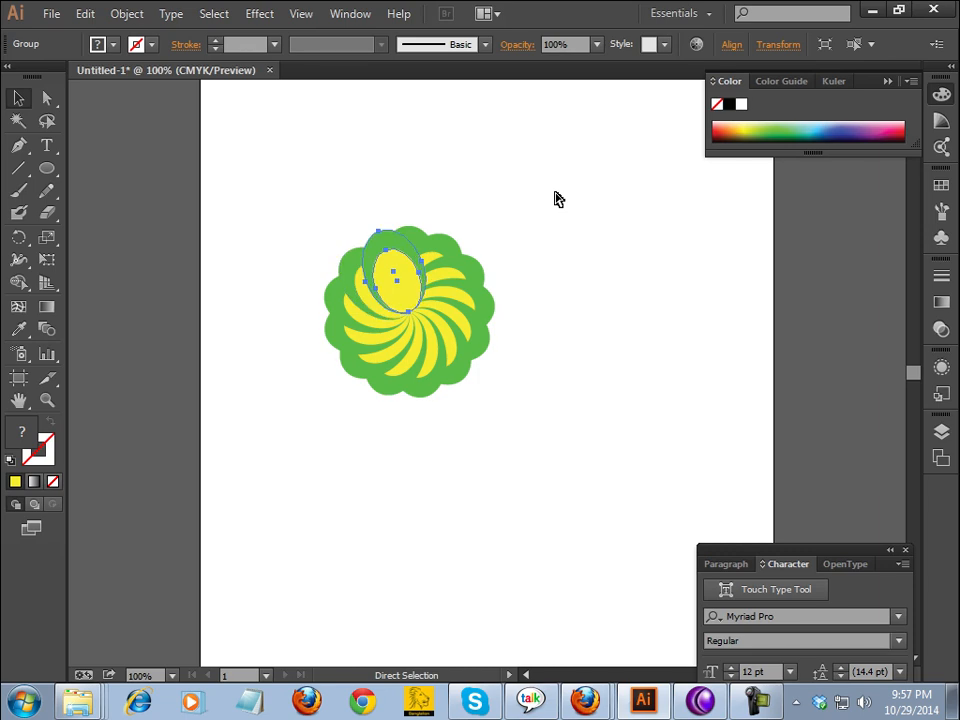
pyautogui.click(555, 193)
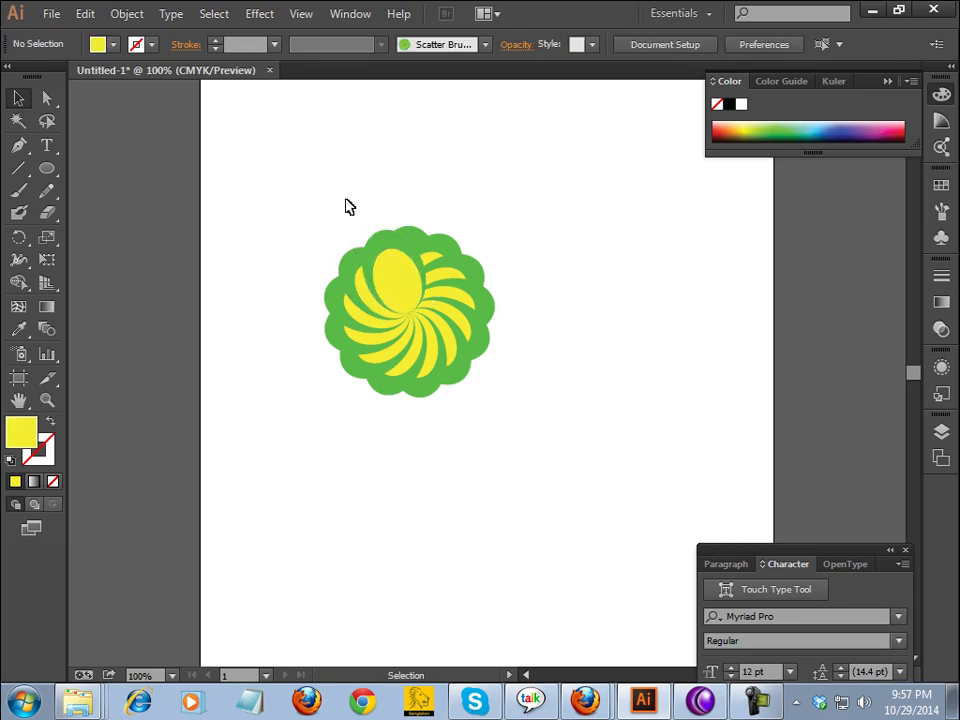
pyautogui.moveTo(287, 221); pyautogui.dragTo(503, 377)
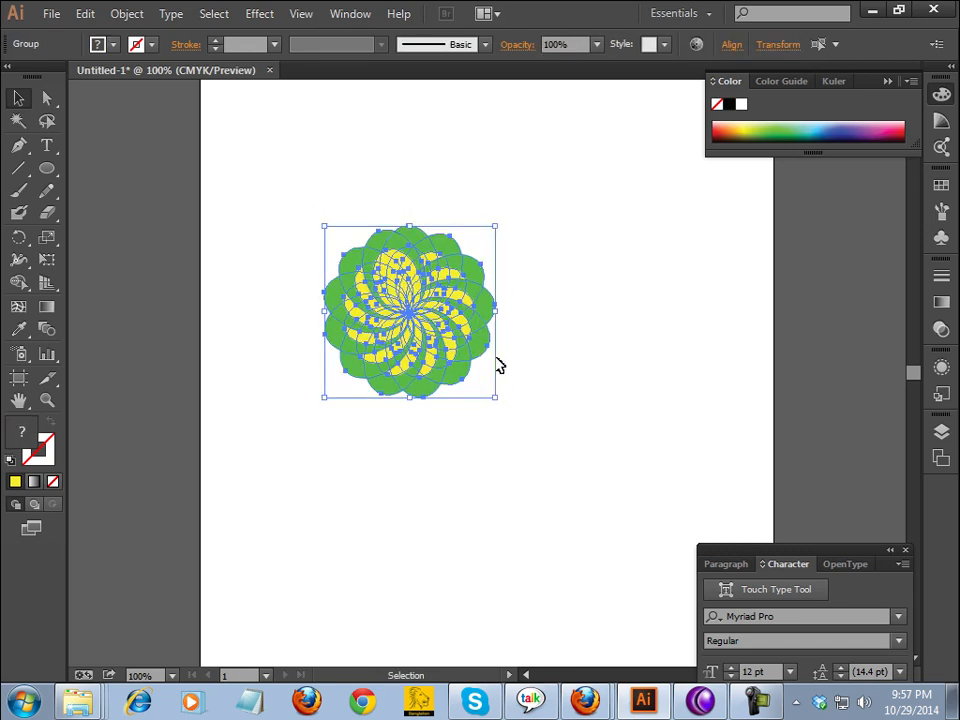
pyautogui.click(539, 243)
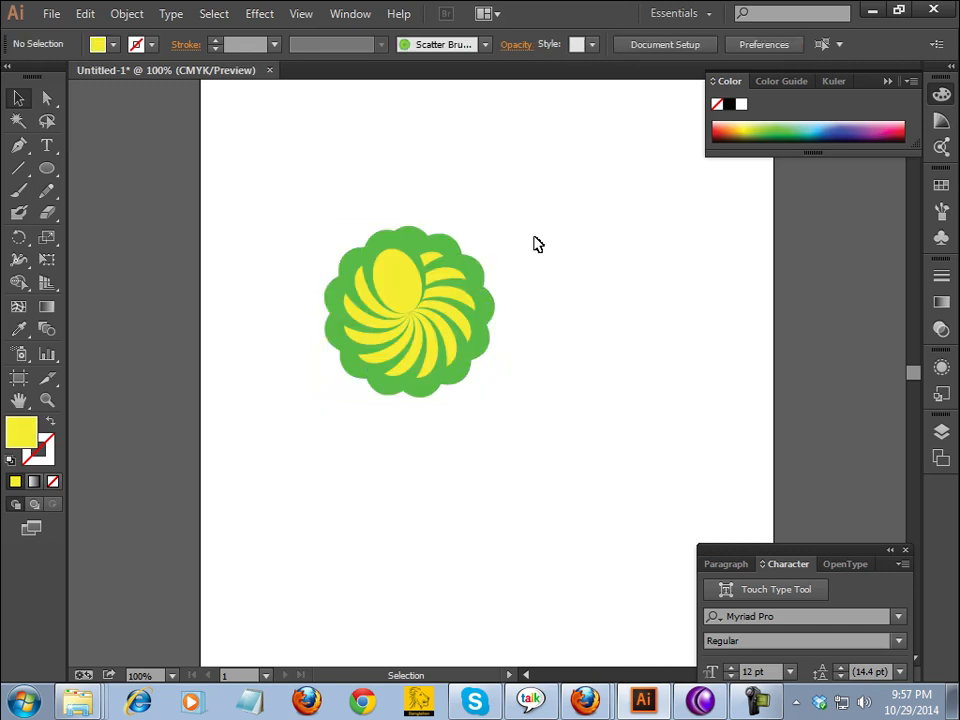
# - Set the blending mode of all the flower's petals to Multiply
pyautogui.moveTo(313, 195); pyautogui.dragTo(519, 411)
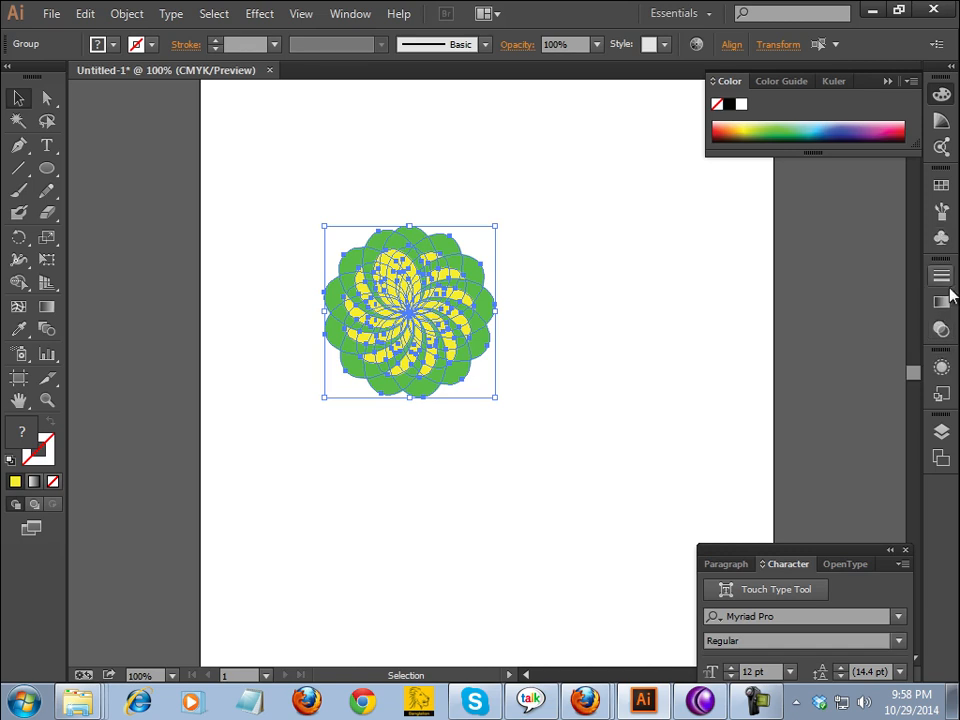
pyautogui.click(942, 332)
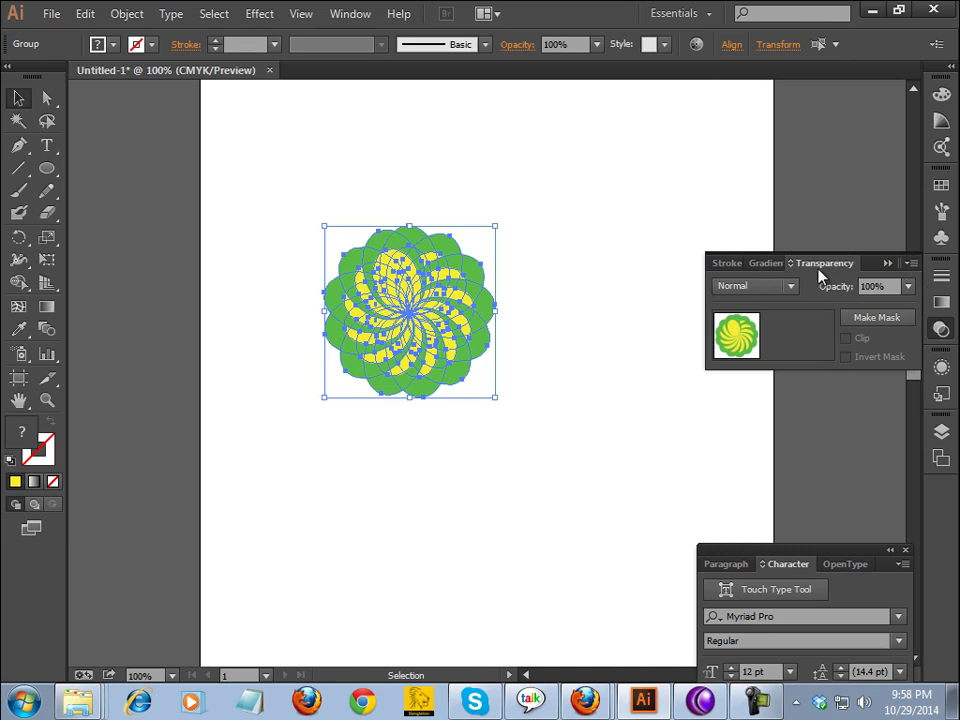
pyautogui.click(790, 287)
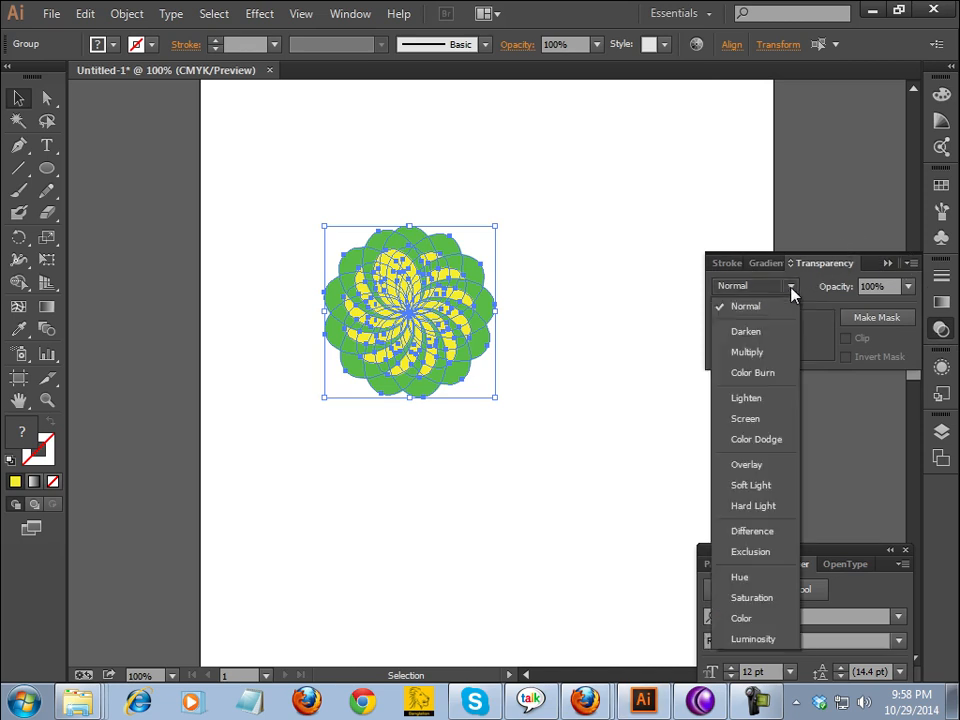
pyautogui.click(763, 354)
pyautogui.click(660, 340)
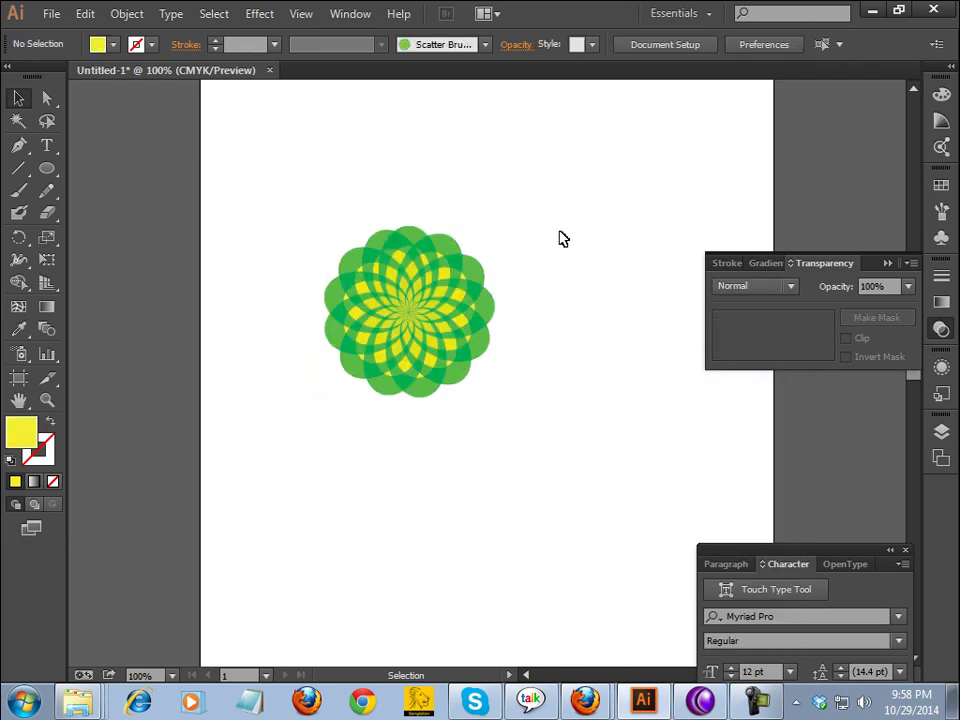
# - Group all the petals of the flower into a single object and collapse the transparency settings
pyautogui.moveTo(313, 204); pyautogui.dragTo(503, 398)
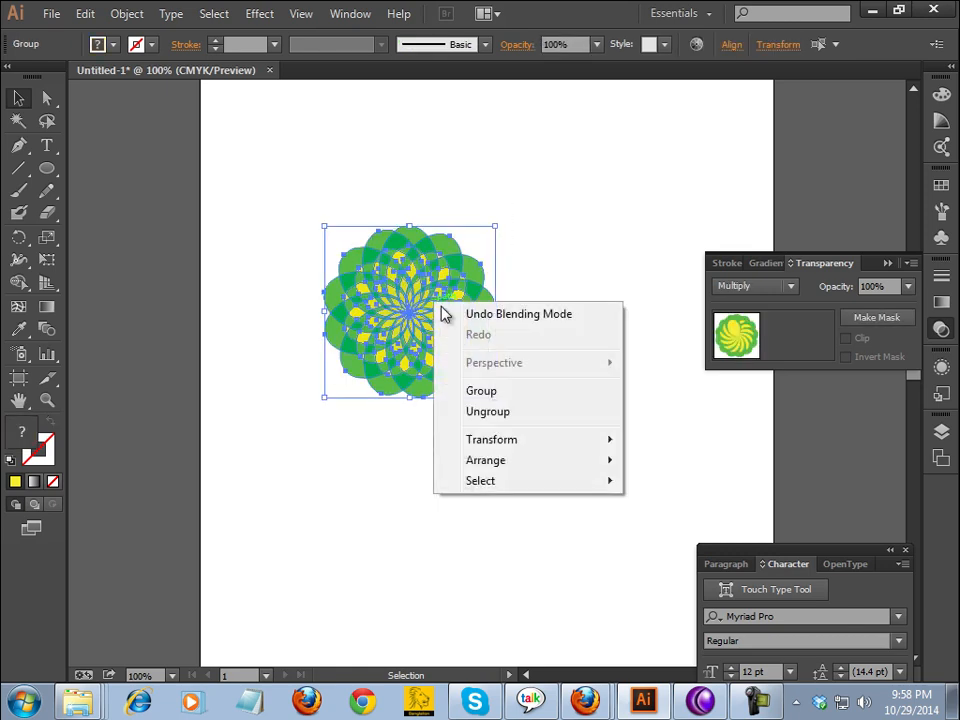
pyautogui.click(491, 390)
pyautogui.click(886, 263)
pyautogui.click(600, 290)
# - Scale the grouped flower down proportionally to about 40% of its size and deselect it
pyautogui.click(429, 315)
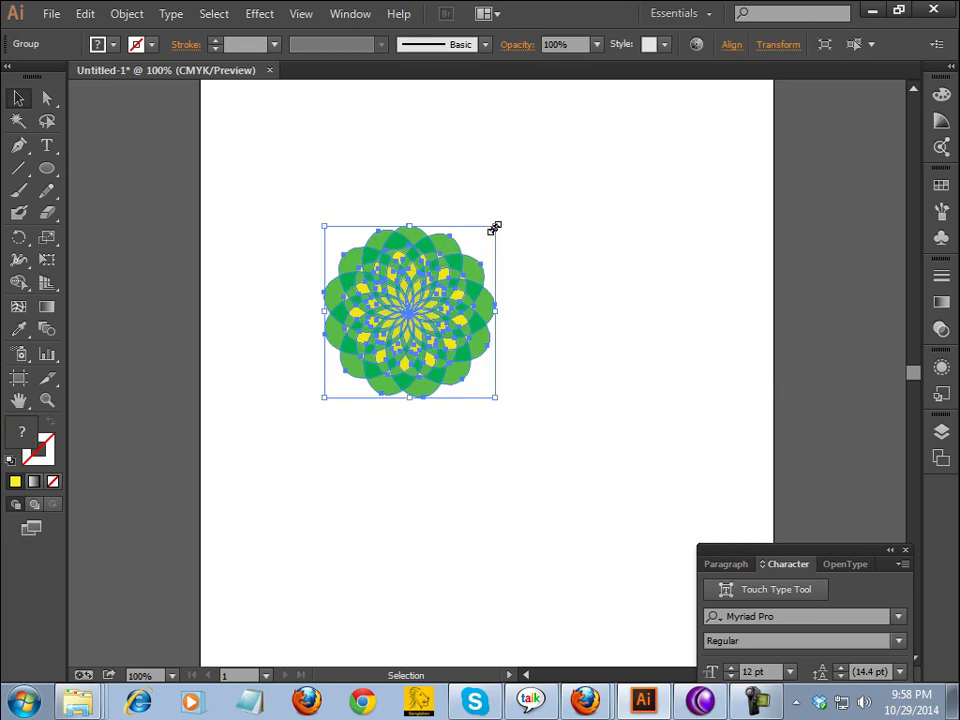
pyautogui.moveTo(494, 229); pyautogui.dragTo(373, 268)
pyautogui.click(506, 270)
pyautogui.click(463, 256)
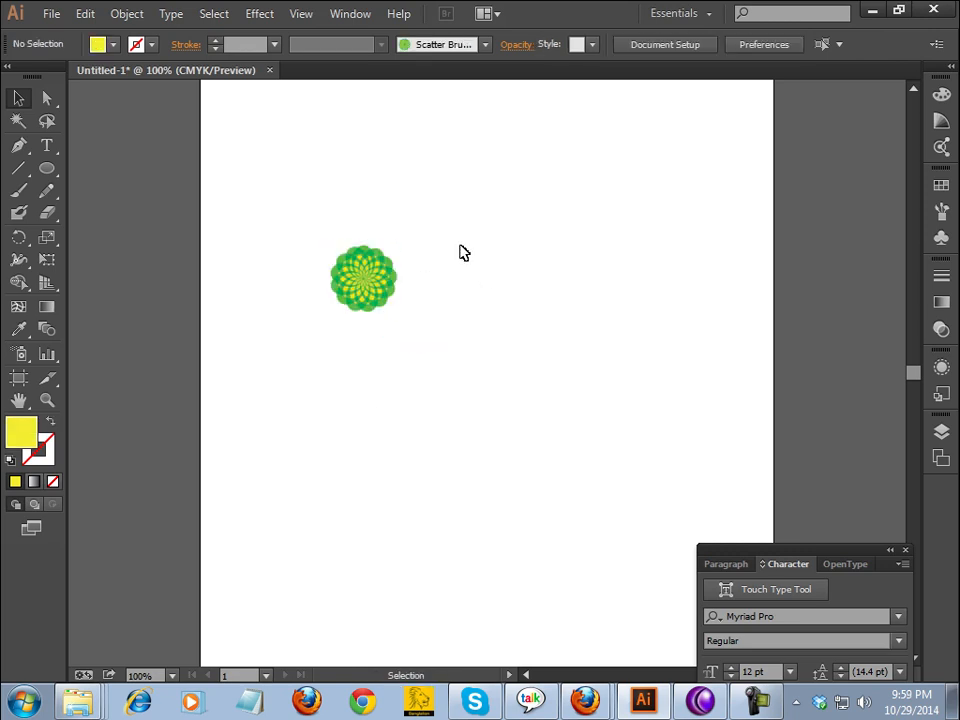
pyautogui.click(375, 274)
pyautogui.click(449, 263)
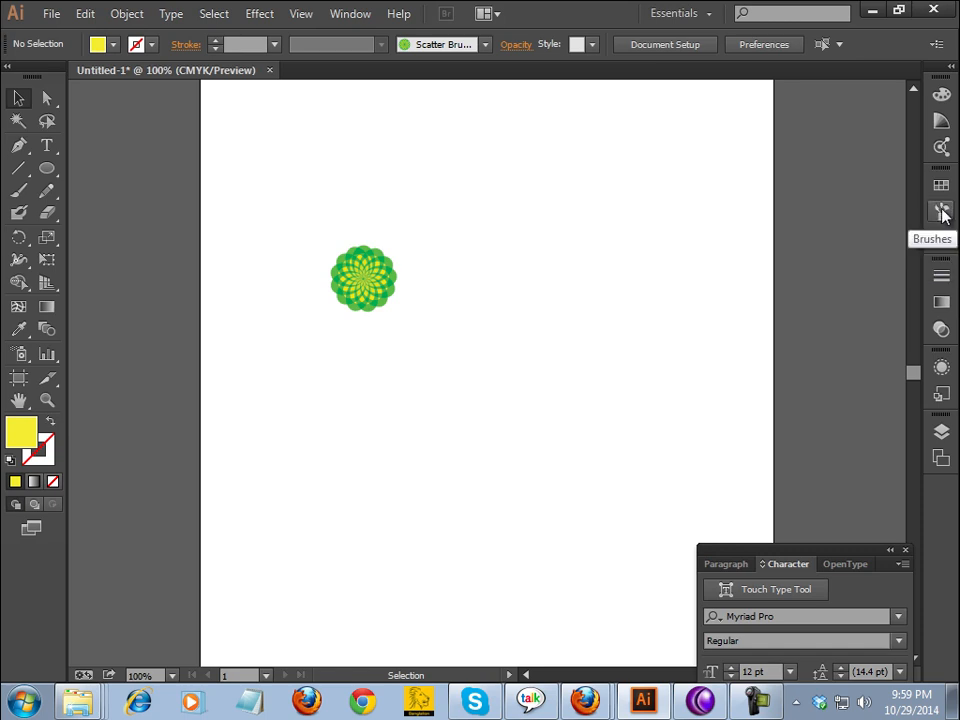
# - Create a new scatter brush named "flower" from the flower artwork
pyautogui.click(345, 13)
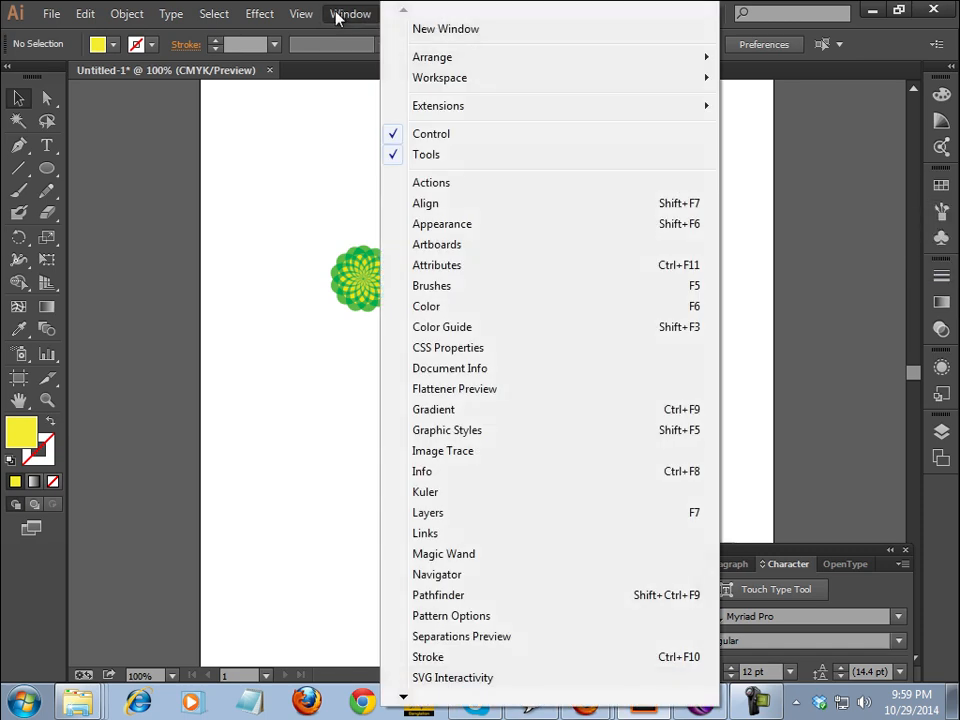
pyautogui.click(432, 285)
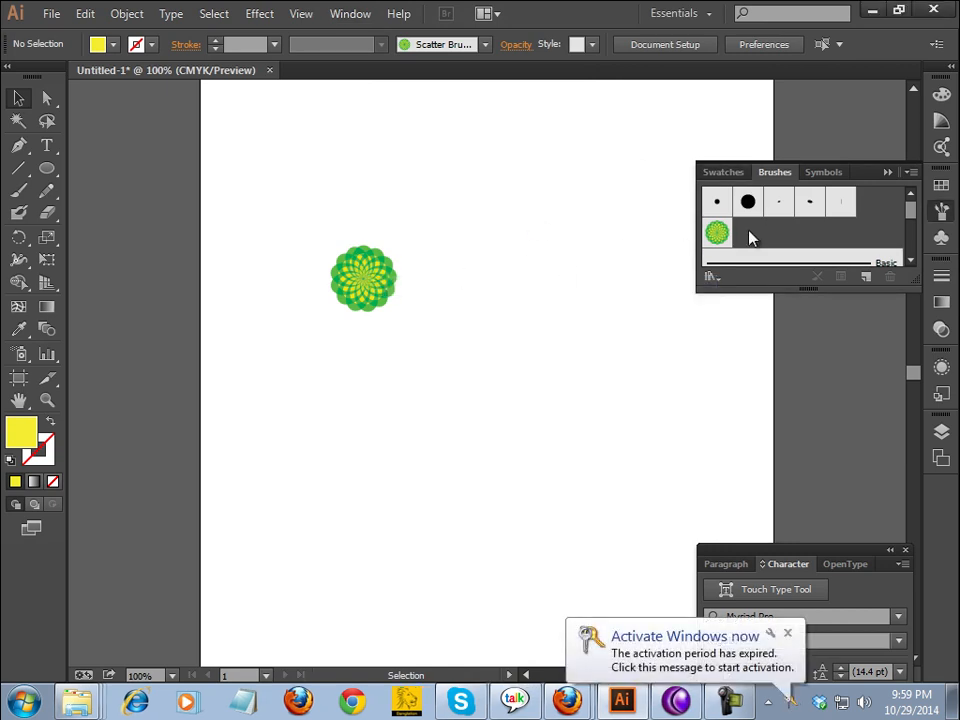
pyautogui.moveTo(373, 279)
pyautogui.mouseDown()
pyautogui.moveTo(611, 274)
pyautogui.moveTo(772, 254)
pyautogui.mouseUp()
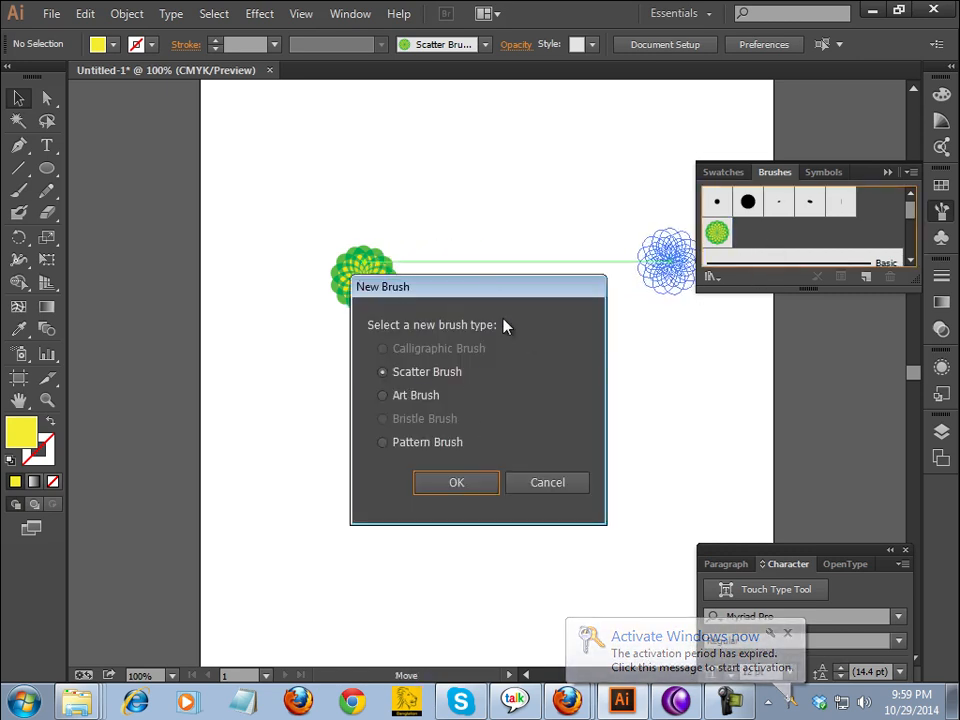
pyautogui.click(460, 486)
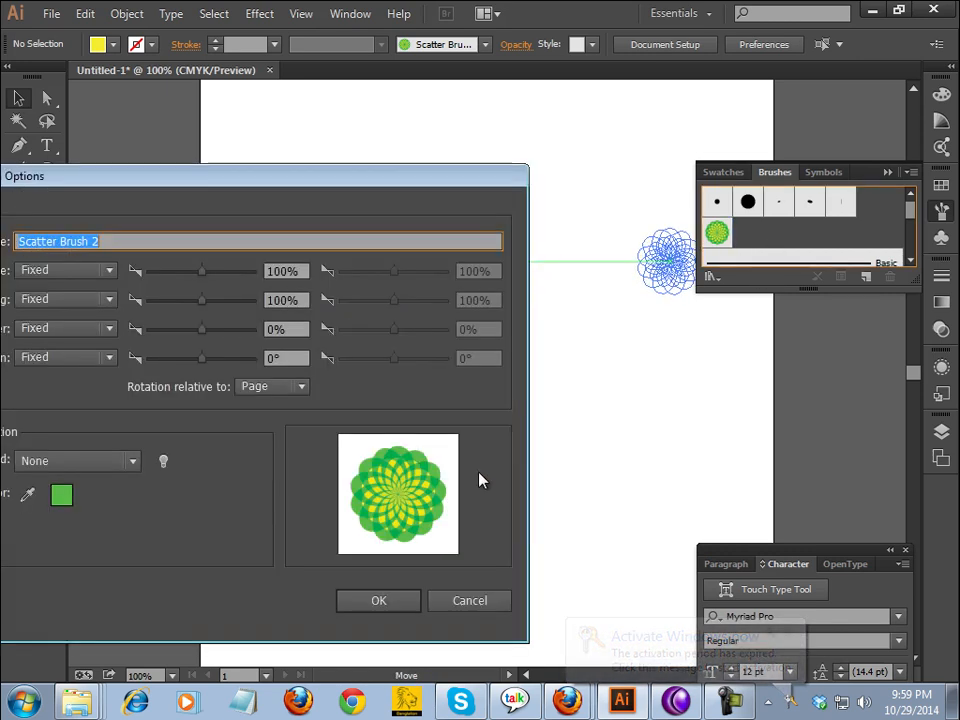
pyautogui.moveTo(435, 188); pyautogui.dragTo(640, 118)
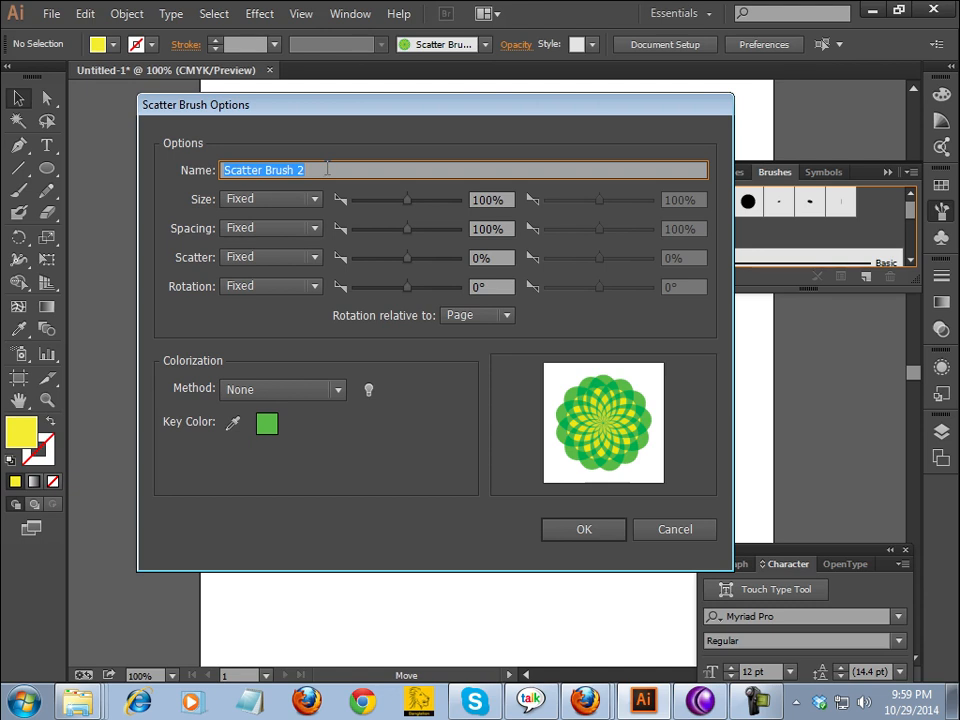
pyautogui.write('flower')
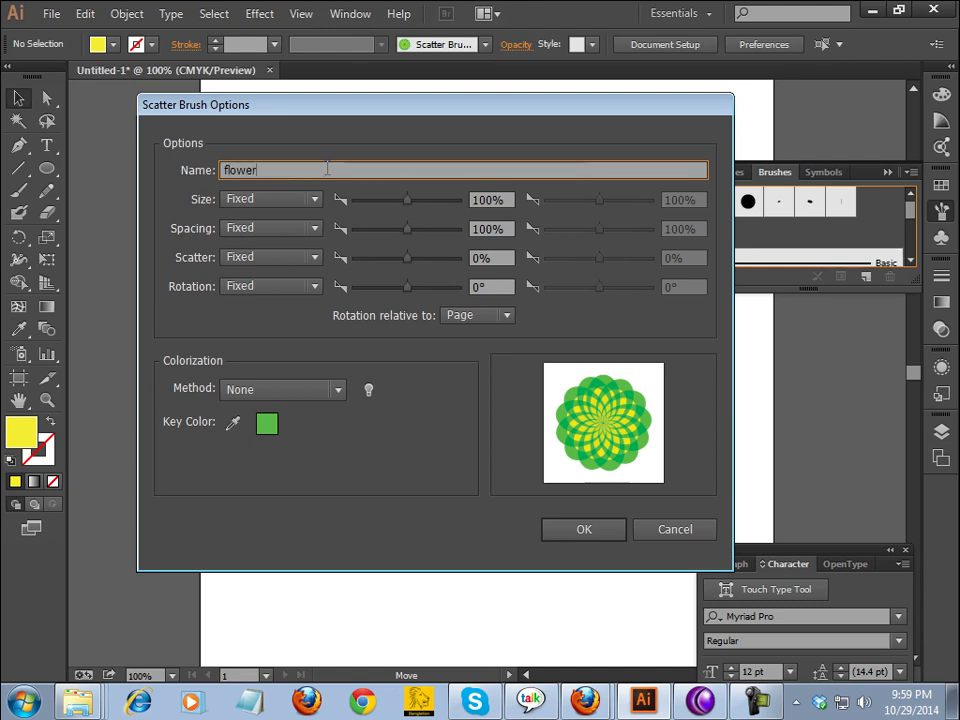
pyautogui.click(598, 533)
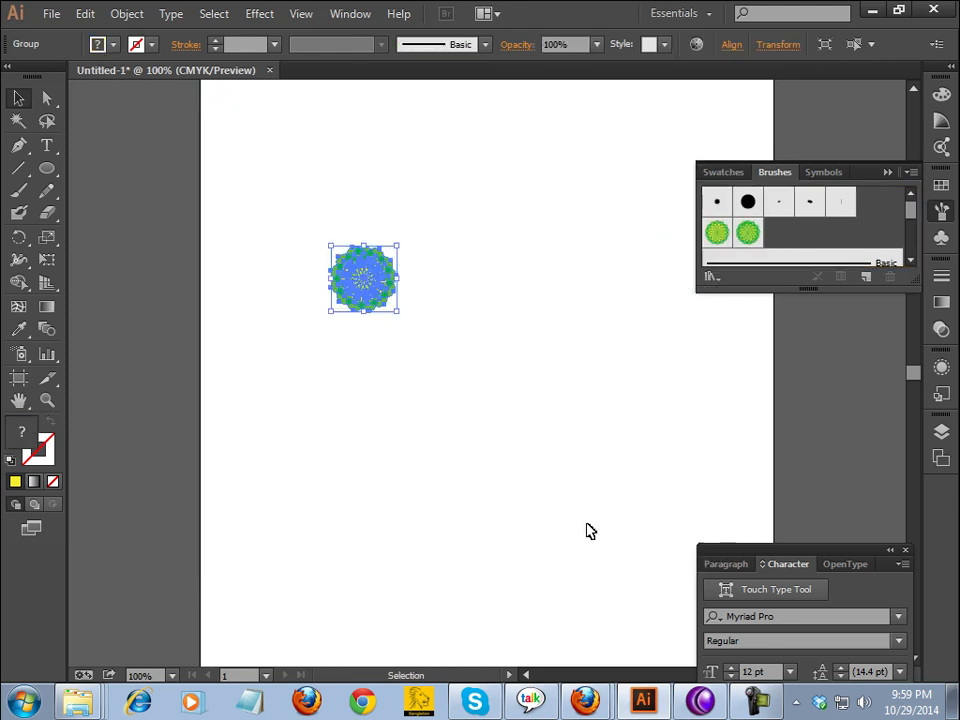
# - Delete the original flower artwork from the artboard
pyautogui.click(478, 269)
pyautogui.click(370, 272)
pyautogui.press('Delete')
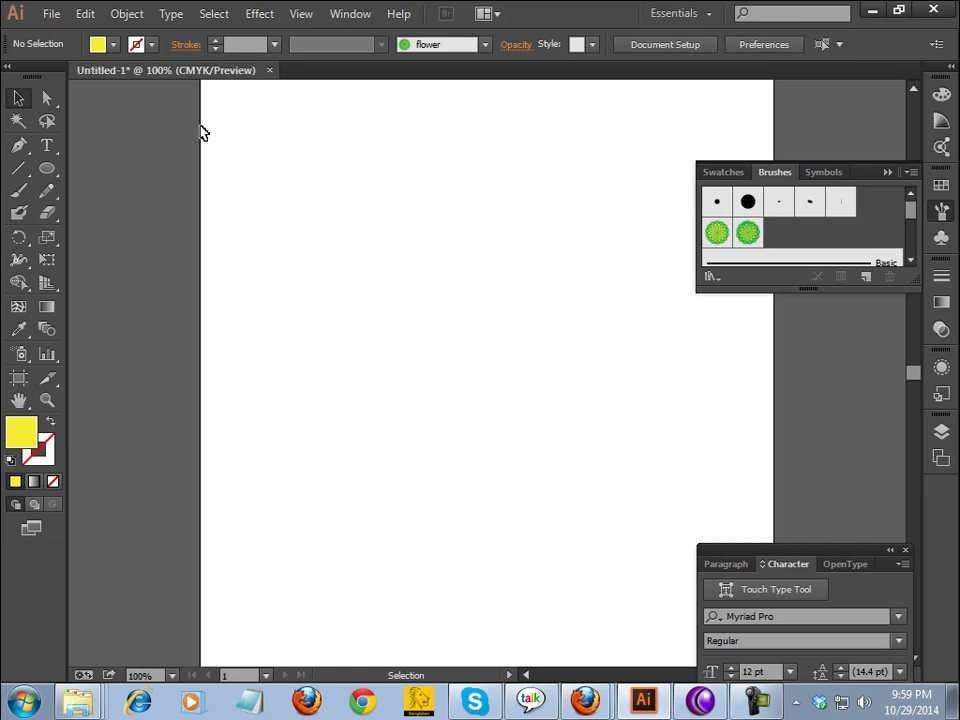
# - Draw a large yellow circle without a stroke in the middle of the artboard using the Ellipse tool
pyautogui.click(48, 170)
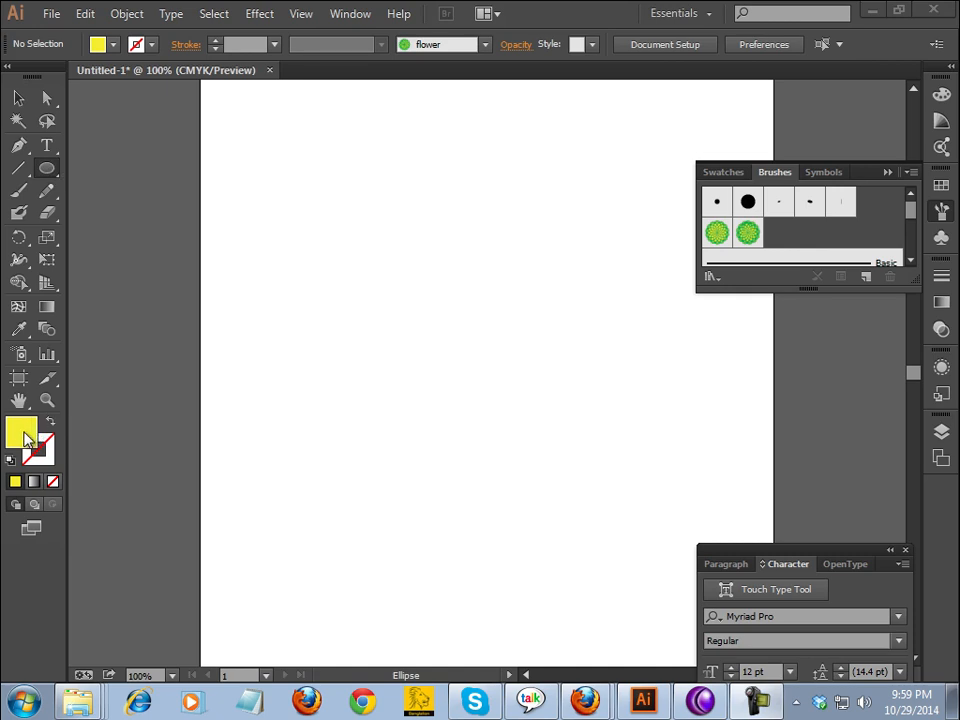
pyautogui.moveTo(364, 249); pyautogui.dragTo(585, 470)
pyautogui.click(19, 99)
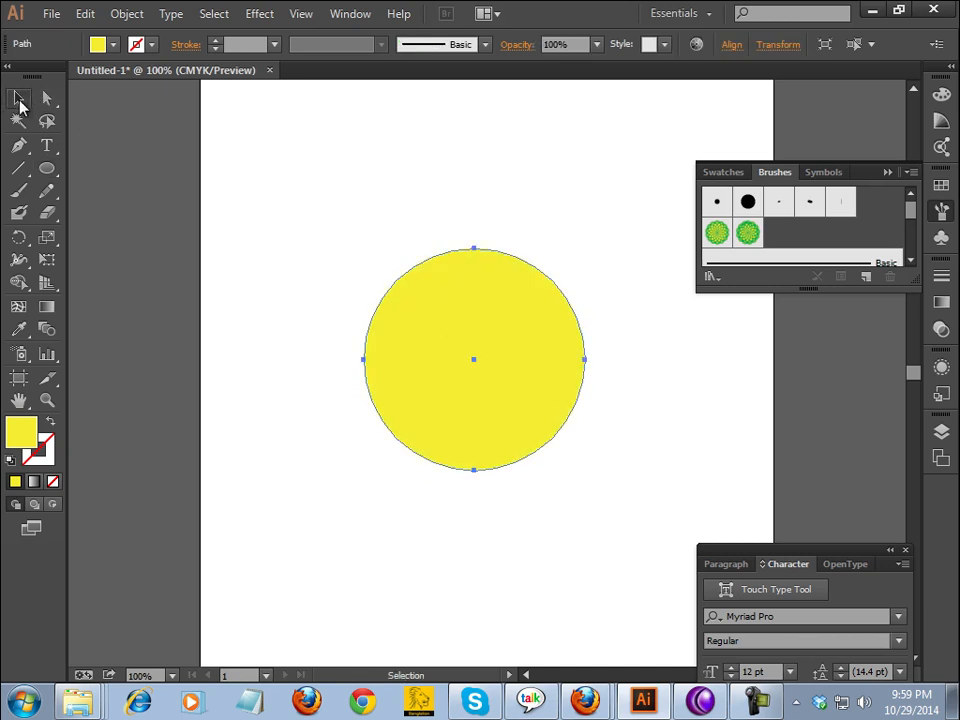
# - Apply the flower scatter brush to the yellow circle's outline
pyautogui.click(888, 173)
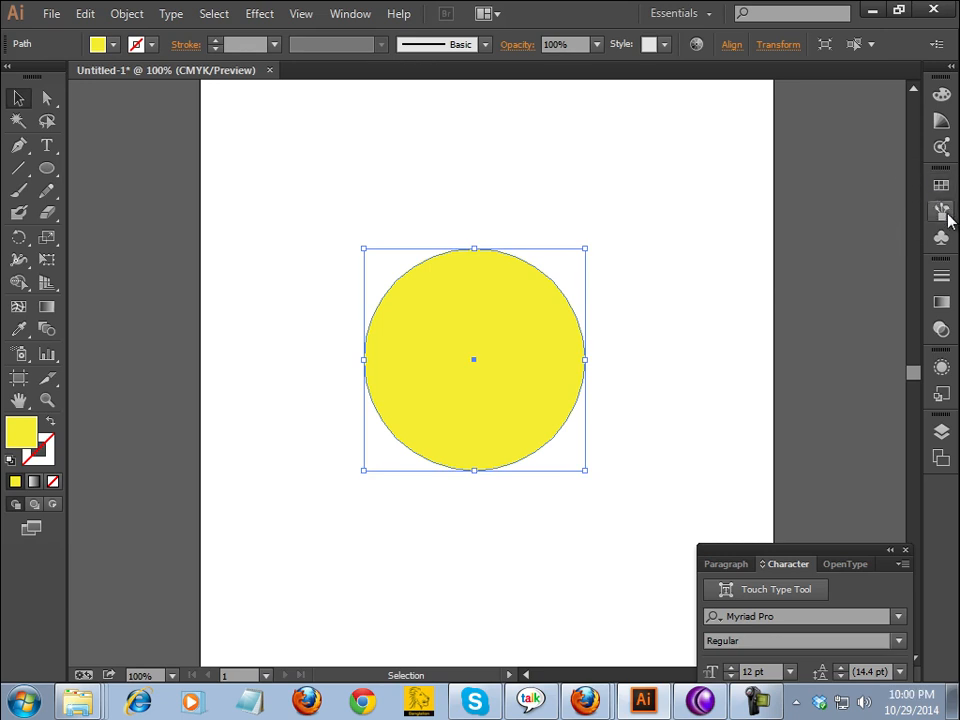
pyautogui.click(942, 214)
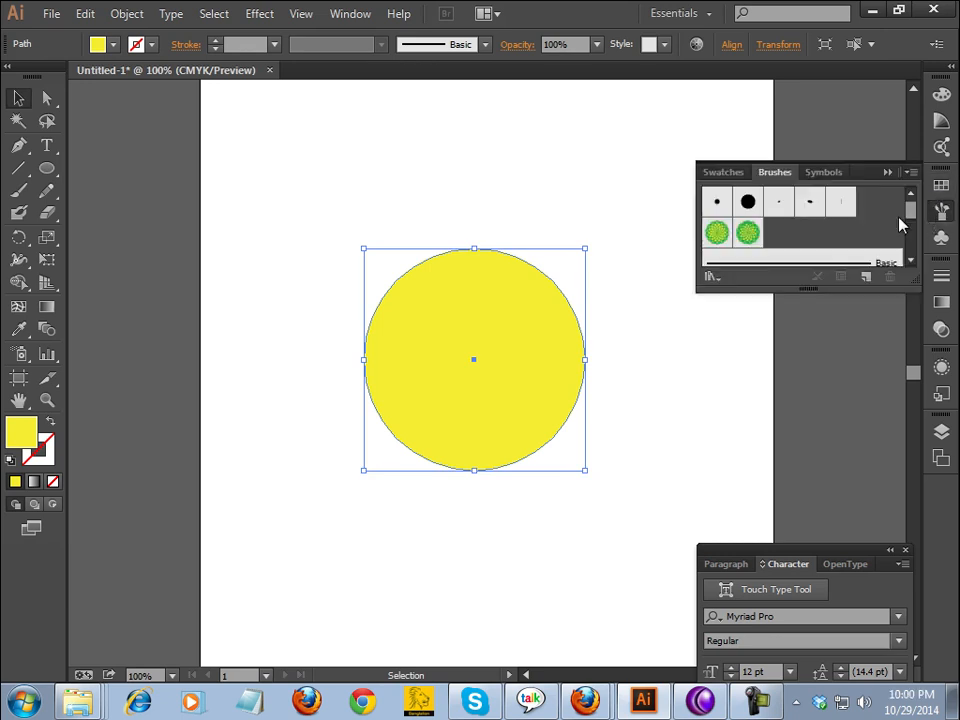
pyautogui.click(749, 245)
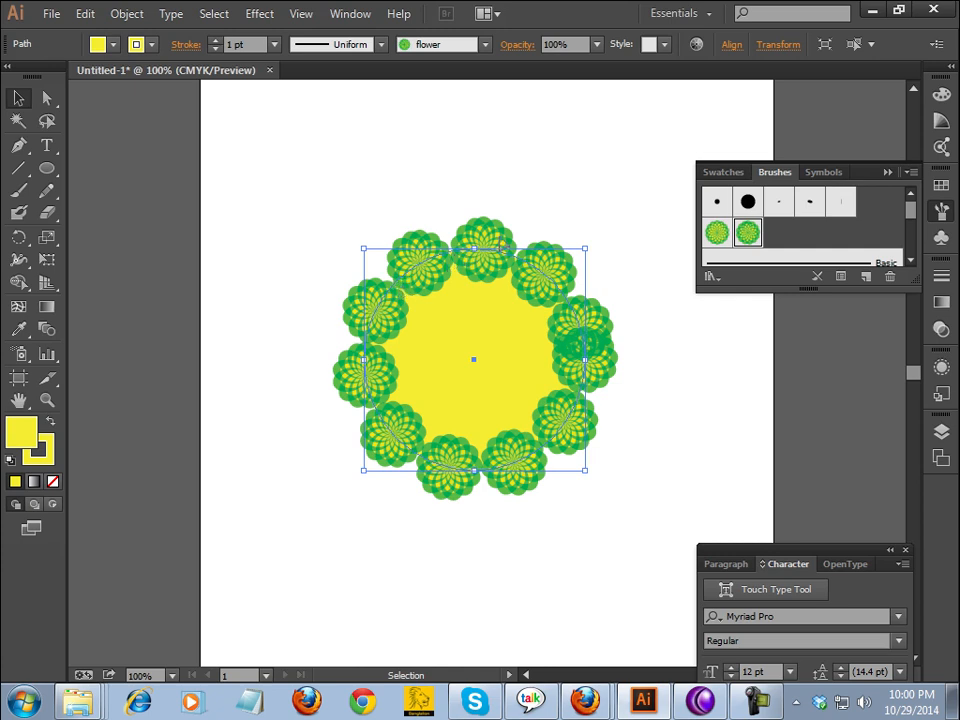
# - Open the flower brush's options with preview enabled and set its fixed size to 95%
pyautogui.doubleClick(748, 234)
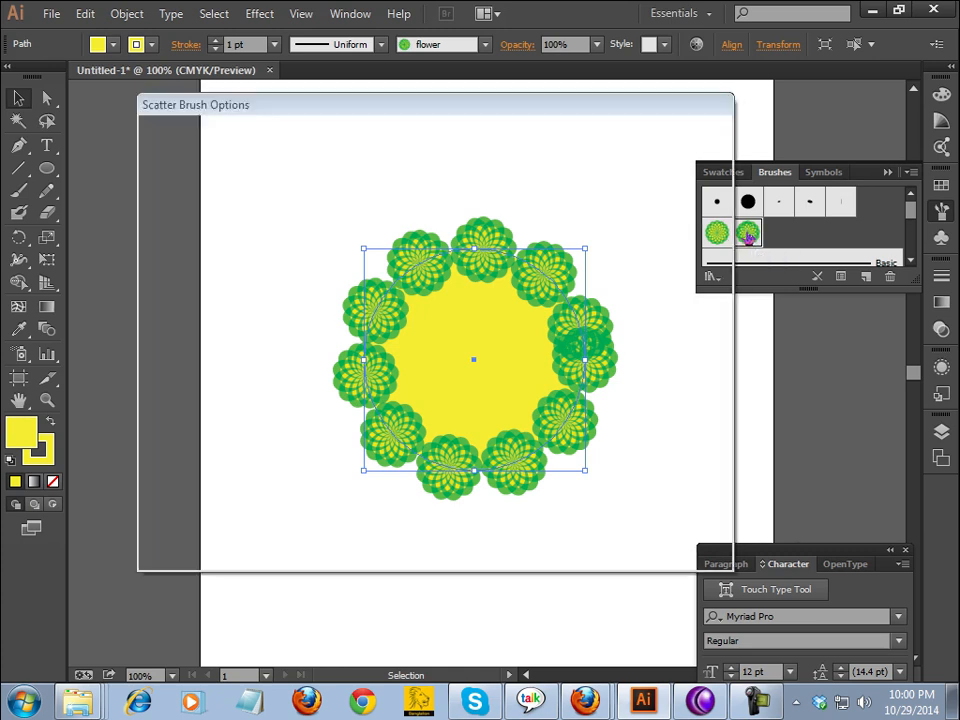
pyautogui.moveTo(560, 118)
pyautogui.mouseDown()
pyautogui.moveTo(536, 114)
pyautogui.moveTo(658, 111)
pyautogui.moveTo(853, 146)
pyautogui.moveTo(865, 160)
pyautogui.moveTo(821, 266)
pyautogui.moveTo(843, 221)
pyautogui.mouseUp()
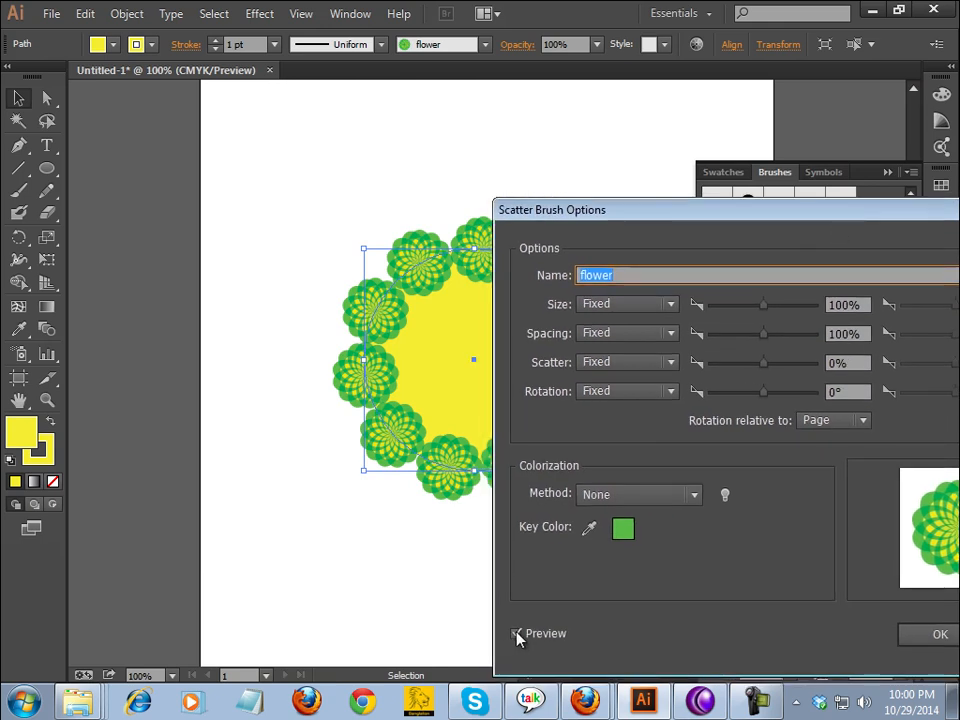
pyautogui.moveTo(694, 218); pyautogui.dragTo(737, 218)
pyautogui.moveTo(799, 311); pyautogui.dragTo(797, 312)
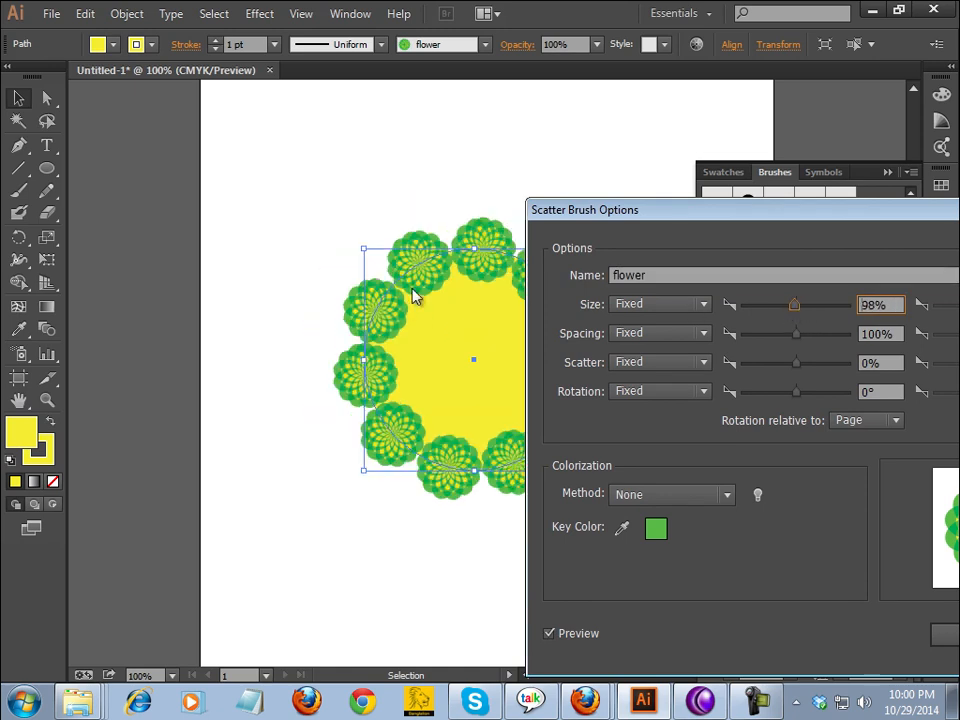
pyautogui.click(795, 306)
pyautogui.moveTo(797, 312); pyautogui.dragTo(792, 313)
pyautogui.moveTo(712, 210)
pyautogui.mouseDown()
pyautogui.moveTo(776, 212)
pyautogui.moveTo(735, 226)
pyautogui.mouseUp()
# - Set the flower brush's fixed spacing to 96% and its scatter to 36%
pyautogui.click(855, 344)
pyautogui.moveTo(855, 344)
pyautogui.mouseDown()
pyautogui.moveTo(865, 346)
pyautogui.moveTo(853, 345)
pyautogui.mouseUp()
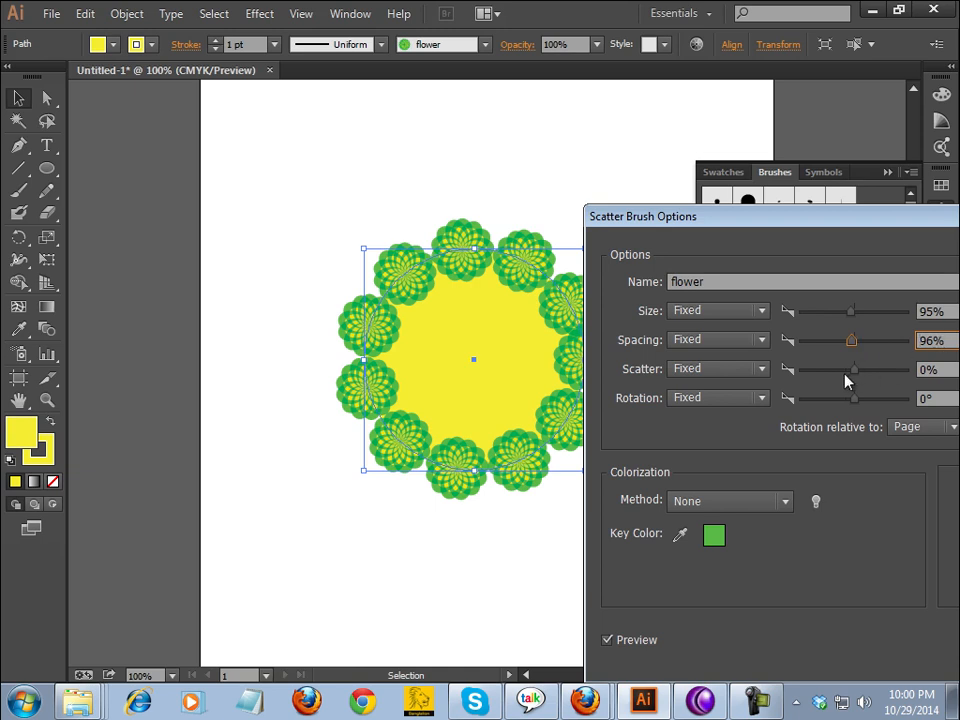
pyautogui.moveTo(857, 375); pyautogui.dragTo(860, 376)
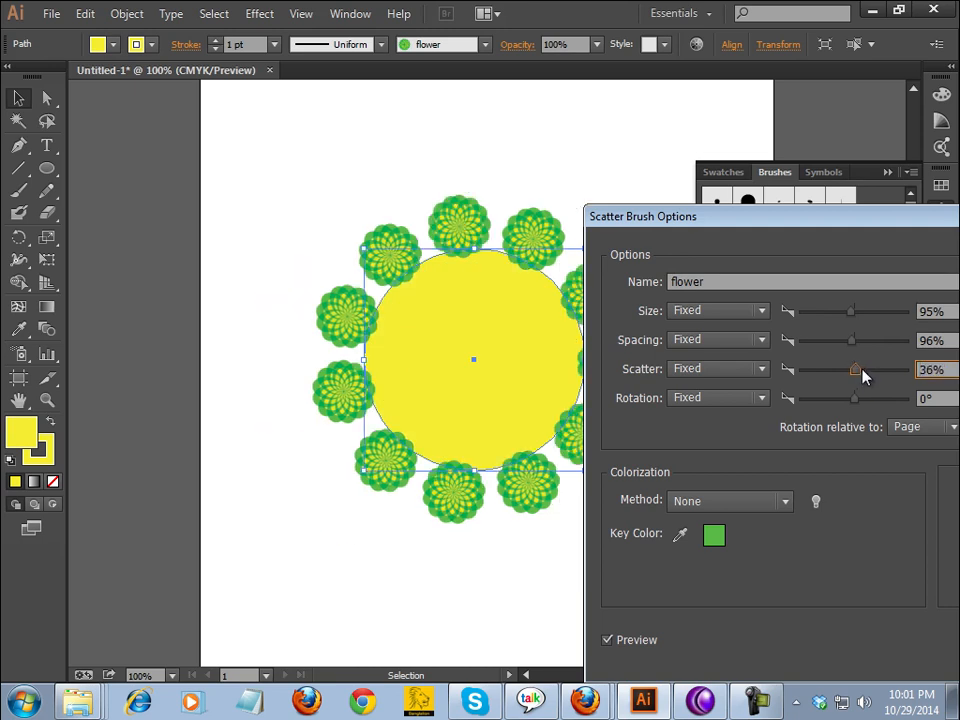
pyautogui.moveTo(672, 225); pyautogui.dragTo(755, 219)
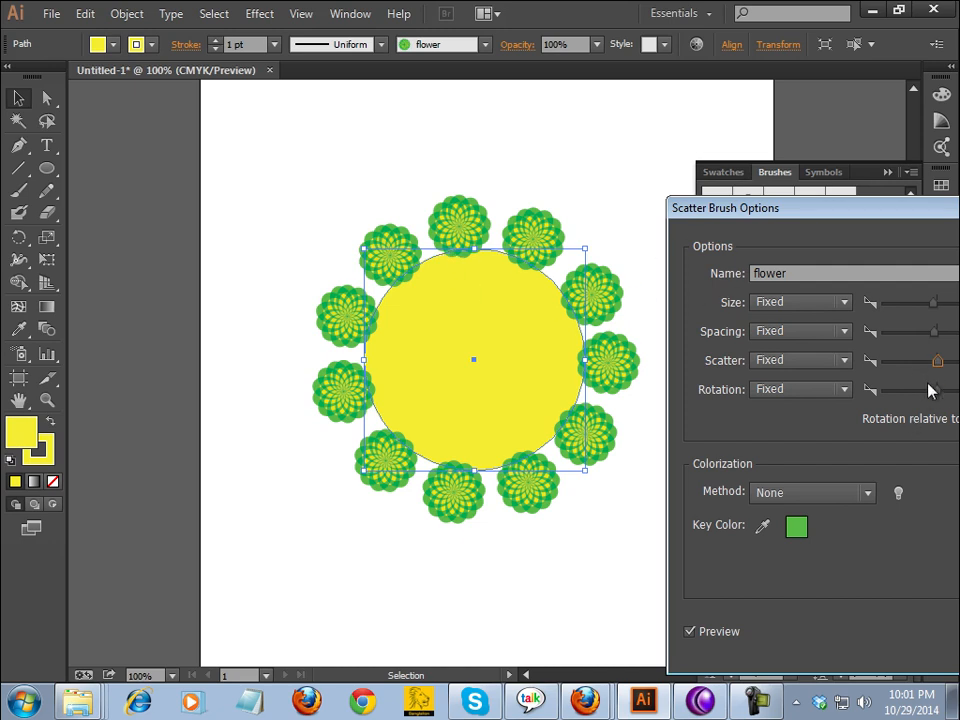
# - Try out the flower brush's rotation, then accept the brush options and apply the changes to the existing strokes
pyautogui.moveTo(940, 391); pyautogui.dragTo(929, 391)
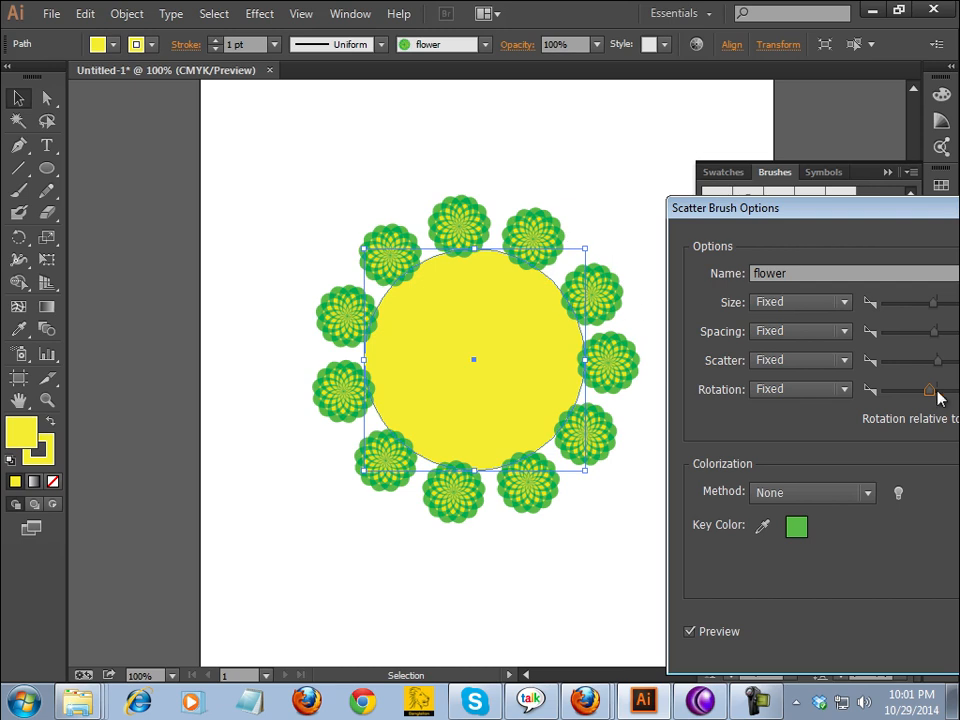
pyautogui.moveTo(929, 391); pyautogui.dragTo(938, 391)
pyautogui.moveTo(798, 220); pyautogui.dragTo(464, 322)
pyautogui.moveTo(589, 310); pyautogui.dragTo(721, 161)
pyautogui.click(912, 588)
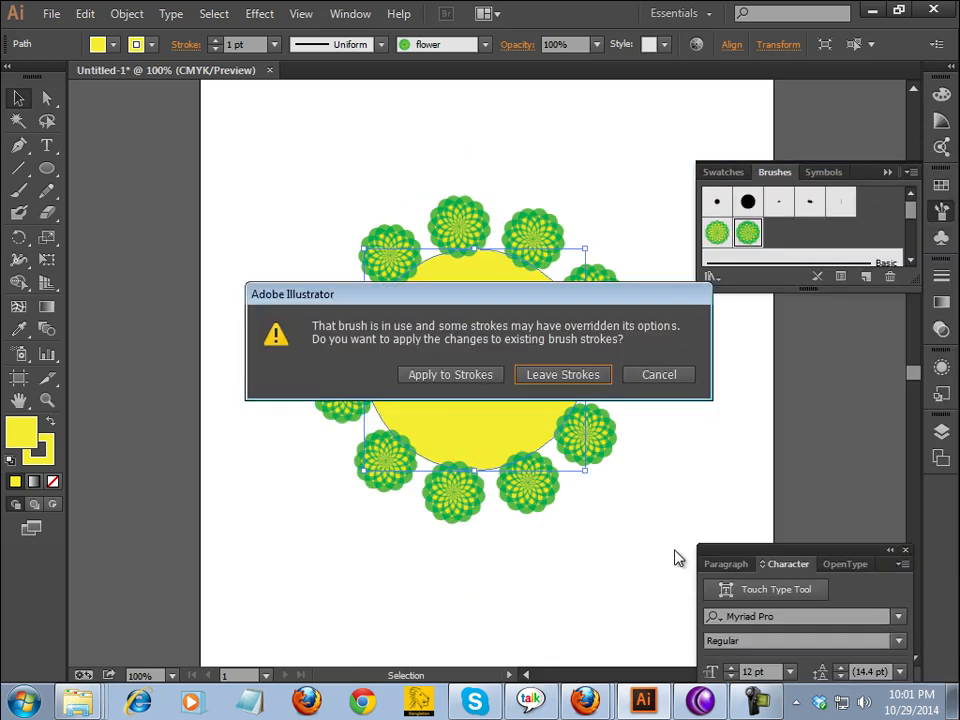
pyautogui.click(471, 380)
pyautogui.click(666, 378)
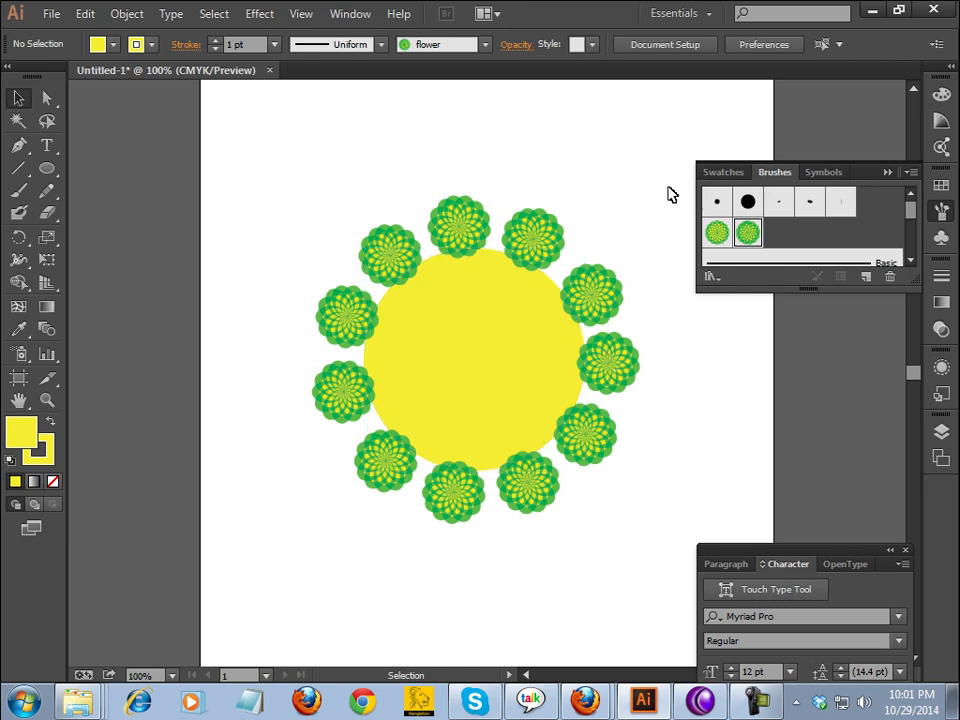
# - Start a Stylize Drop Shadow effect on the flower-bordered circle with the preview switched on
pyautogui.click(519, 330)
pyautogui.click(628, 238)
pyautogui.click(448, 360)
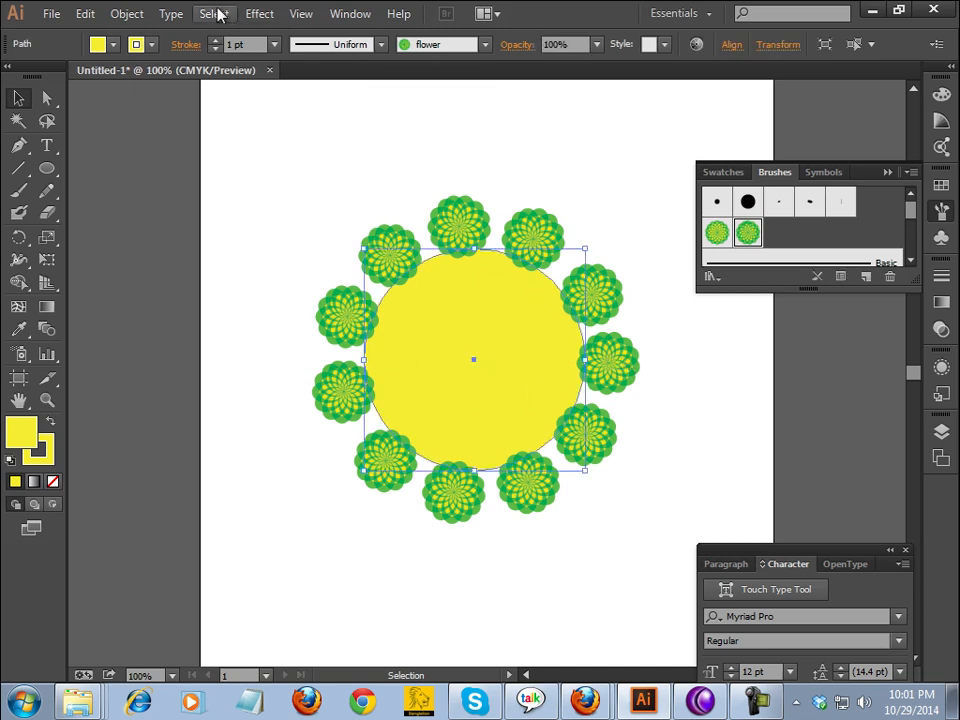
pyautogui.click(258, 15)
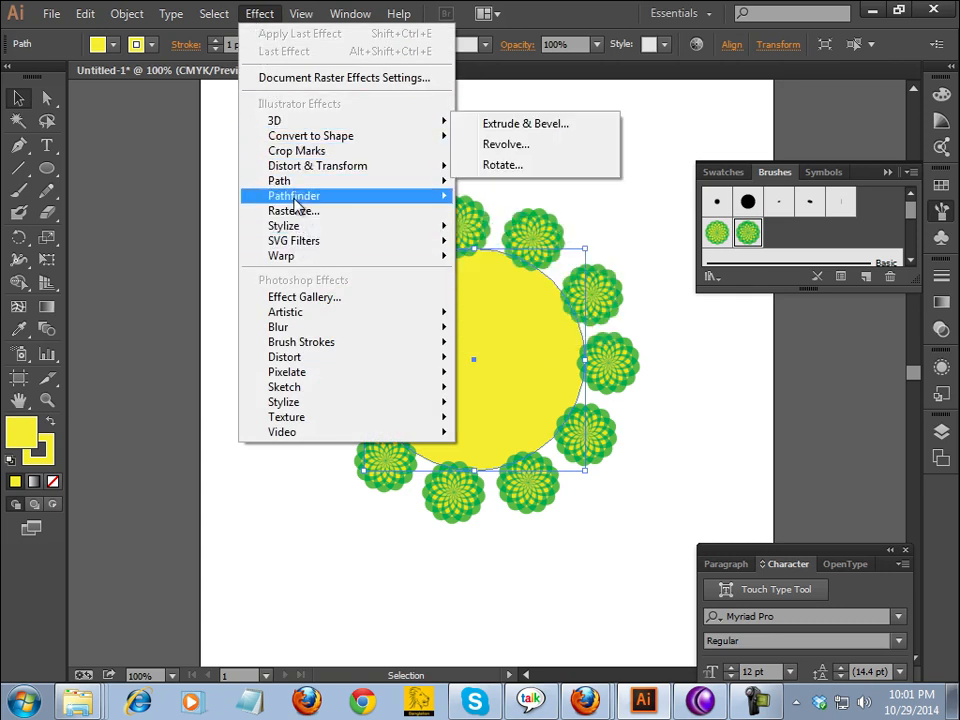
pyautogui.moveTo(300, 227)
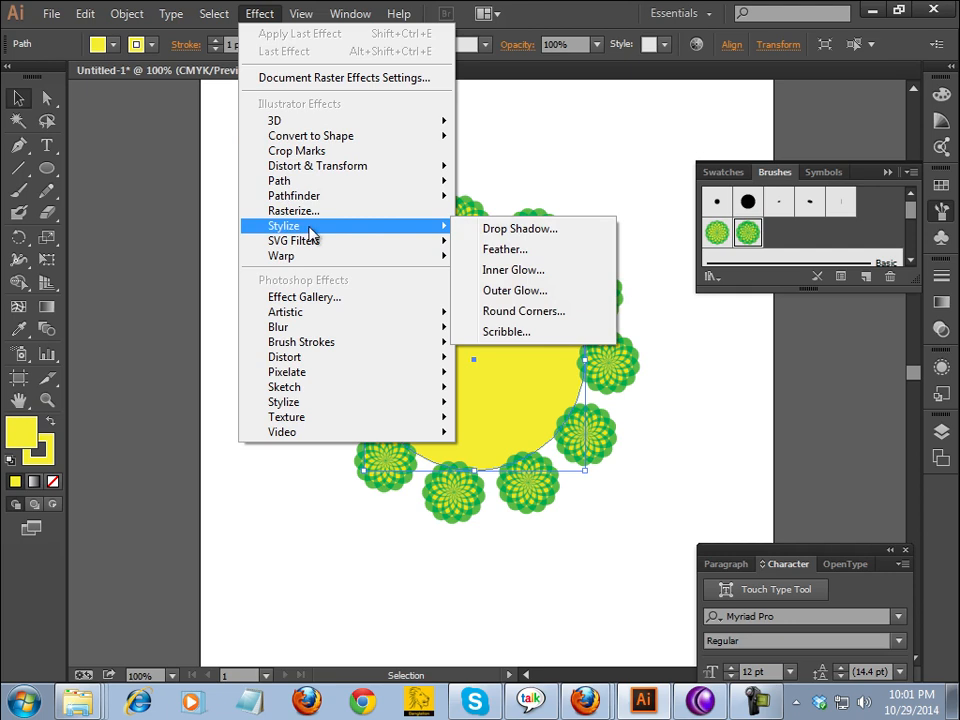
pyautogui.click(523, 231)
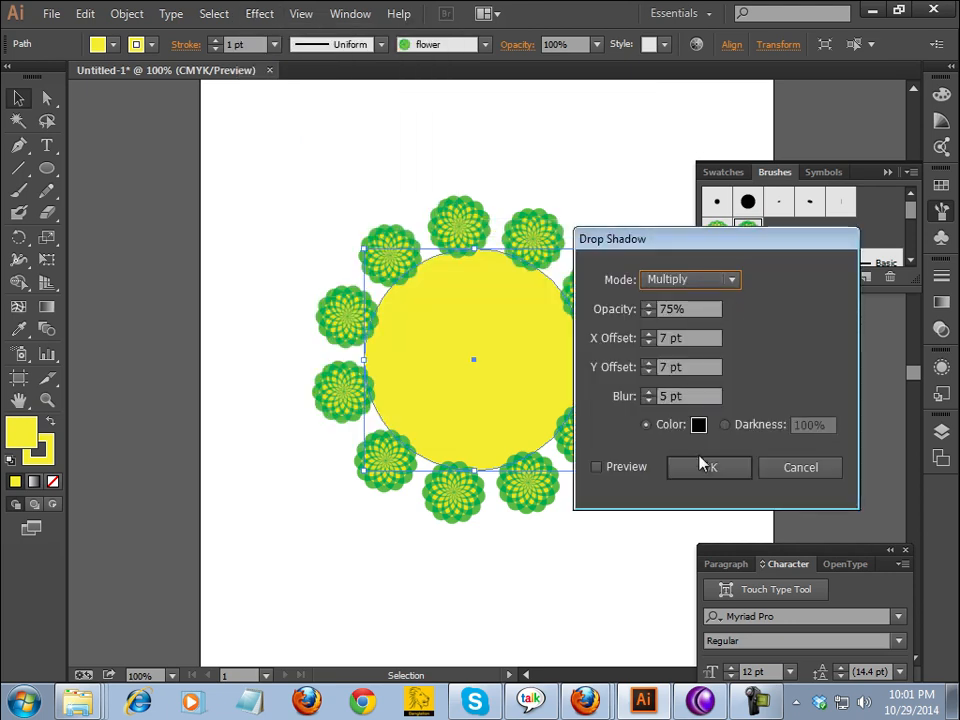
pyautogui.click(596, 466)
pyautogui.moveTo(637, 247); pyautogui.dragTo(672, 238)
# - Try a drop shadow opacity of 30%
pyautogui.click(684, 305)
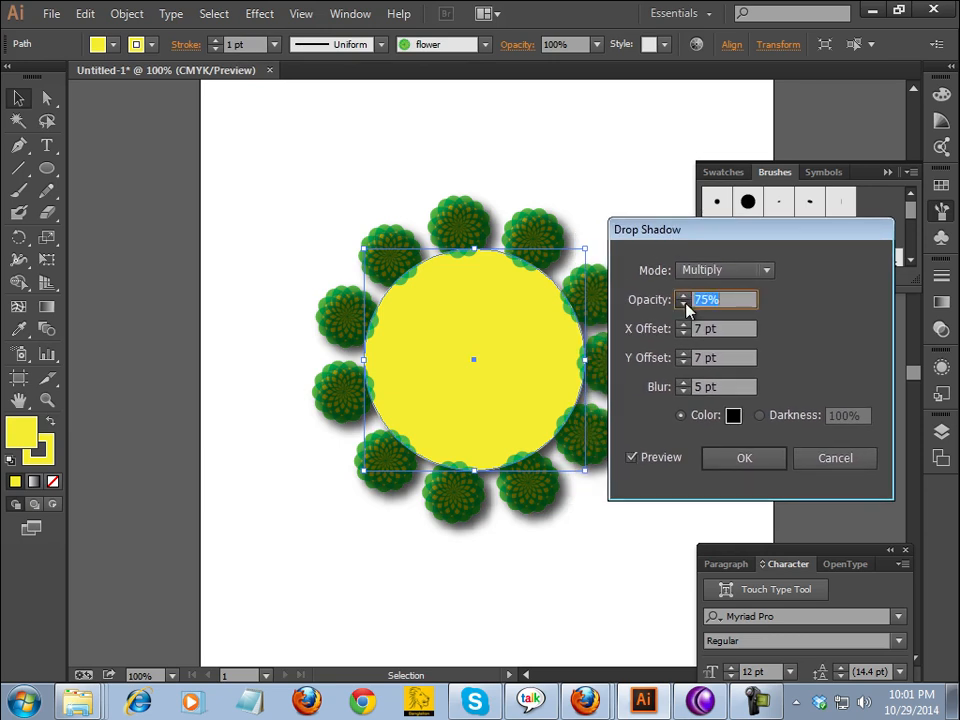
pyautogui.moveTo(728, 300); pyautogui.dragTo(645, 306)
pyautogui.write('30')
pyautogui.press('Tab')
pyautogui.press('Tab')
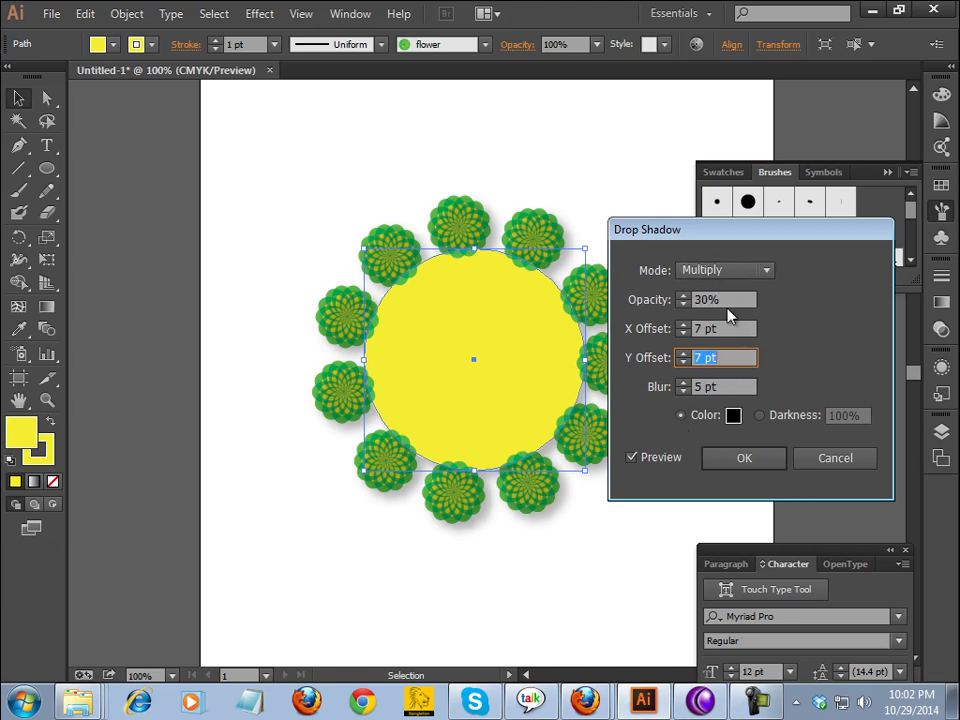
# - Set the drop shadow's opacity to 12%, apply the effect and deselect the circle
pyautogui.click(681, 299)
pyautogui.write('12')
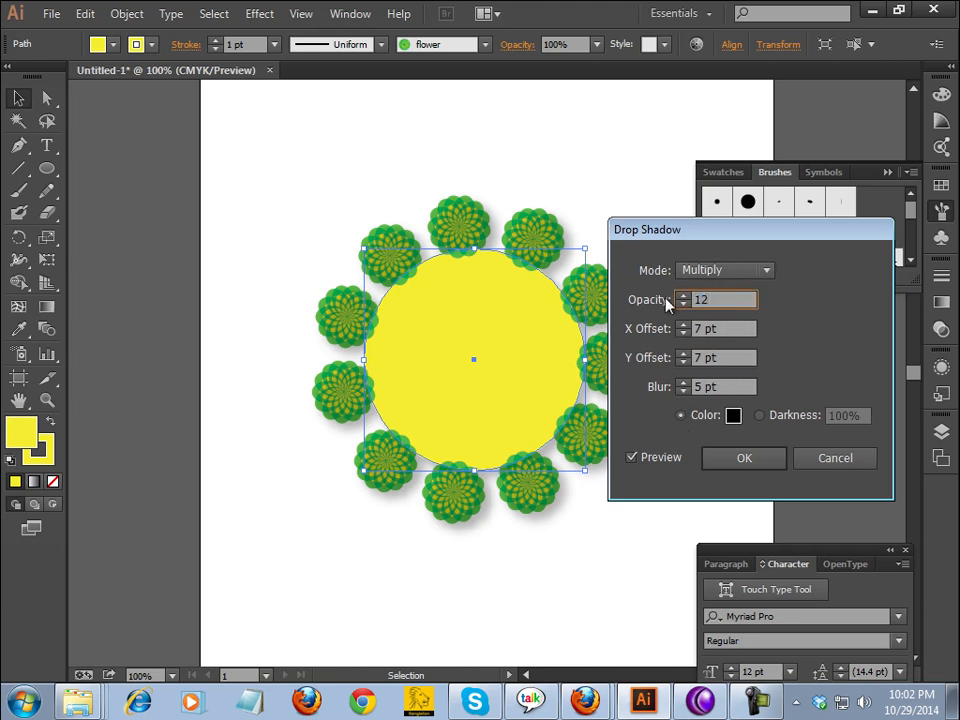
pyautogui.click(744, 458)
pyautogui.click(622, 212)
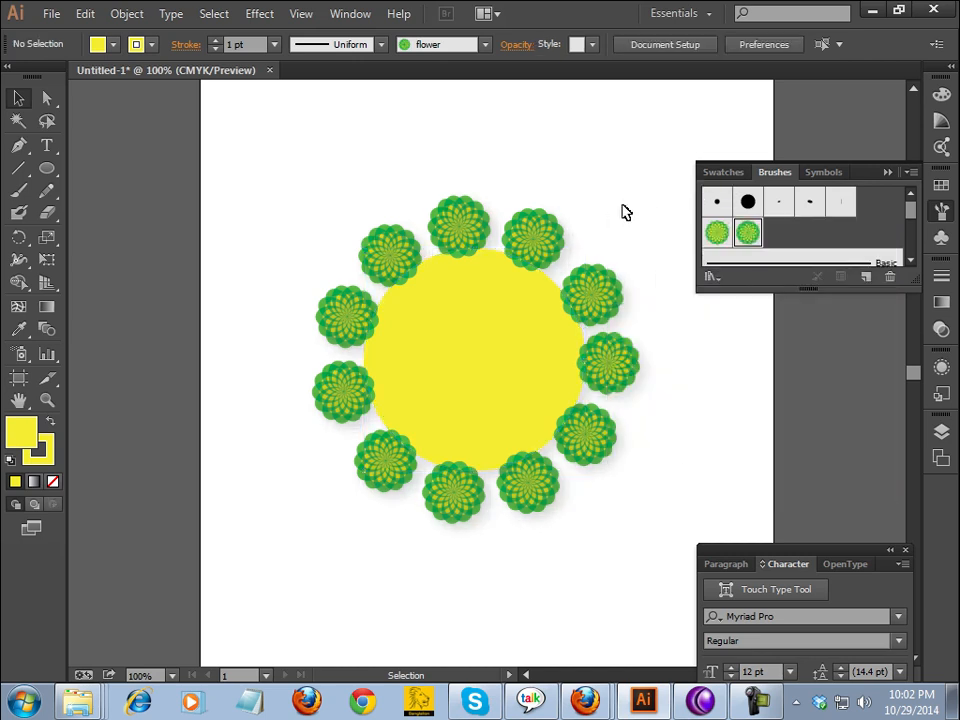